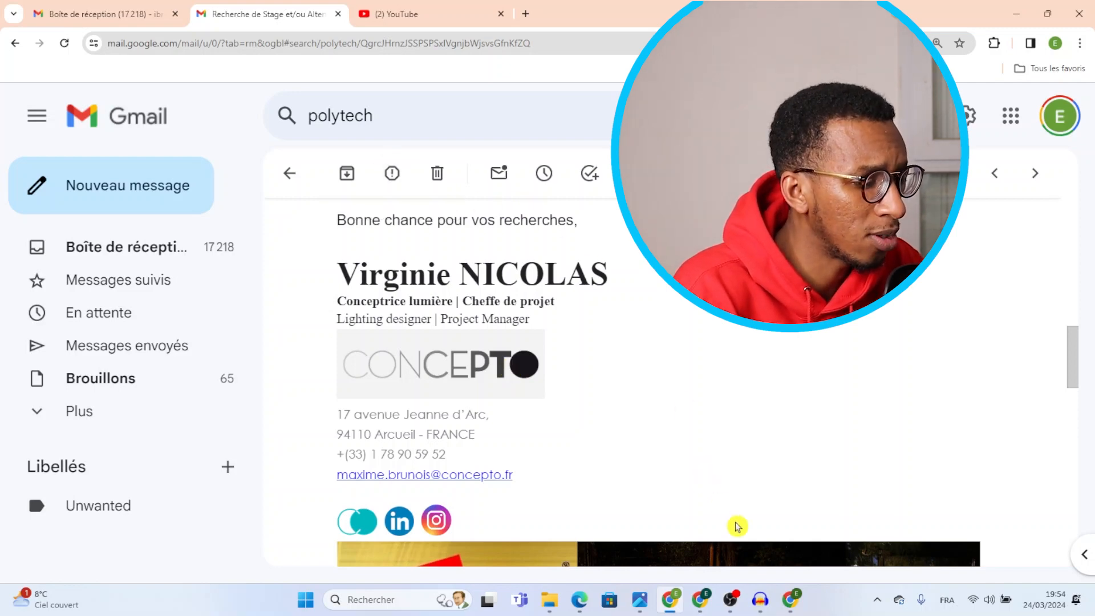
# Open Gmail in the other Chrome window, dismiss the notifications banner, and show quick settings.
pyautogui.moveTo(787, 607)
pyautogui.click(791, 545)
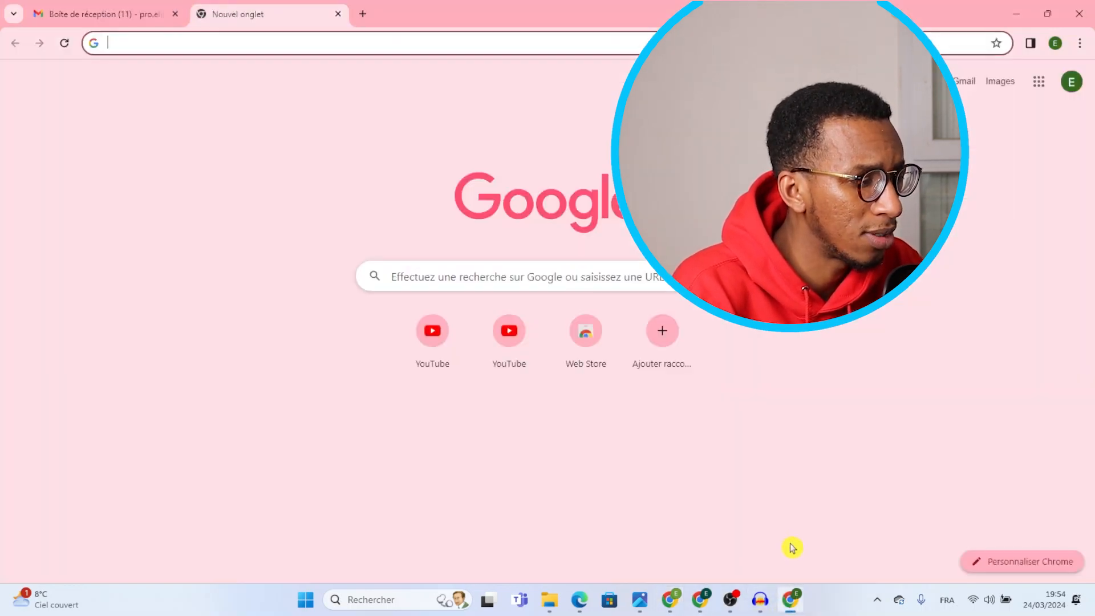
pyautogui.click(965, 86)
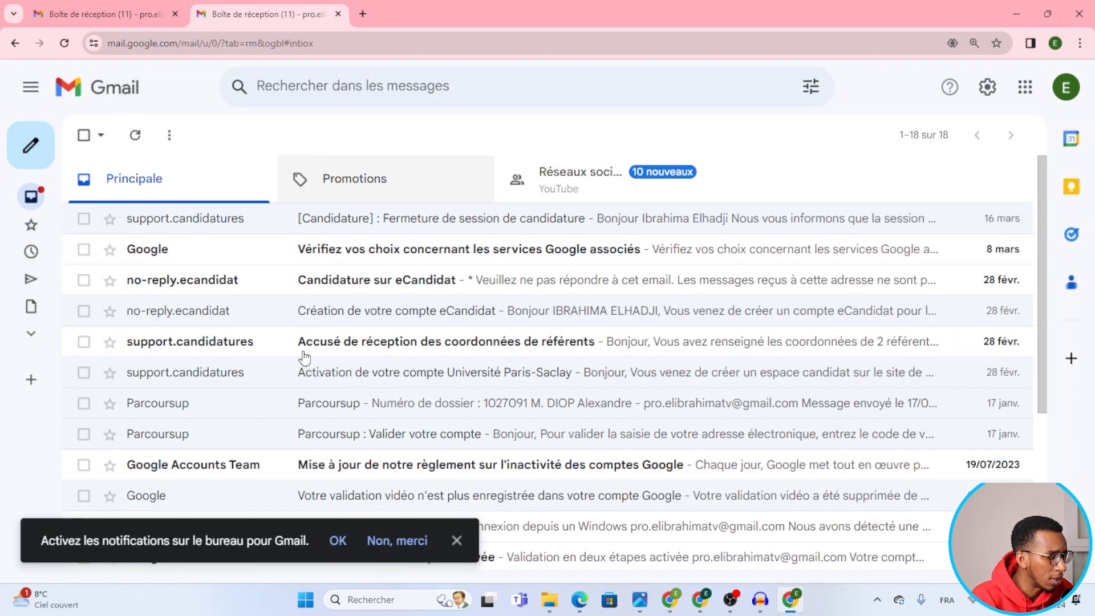
pyautogui.click(456, 541)
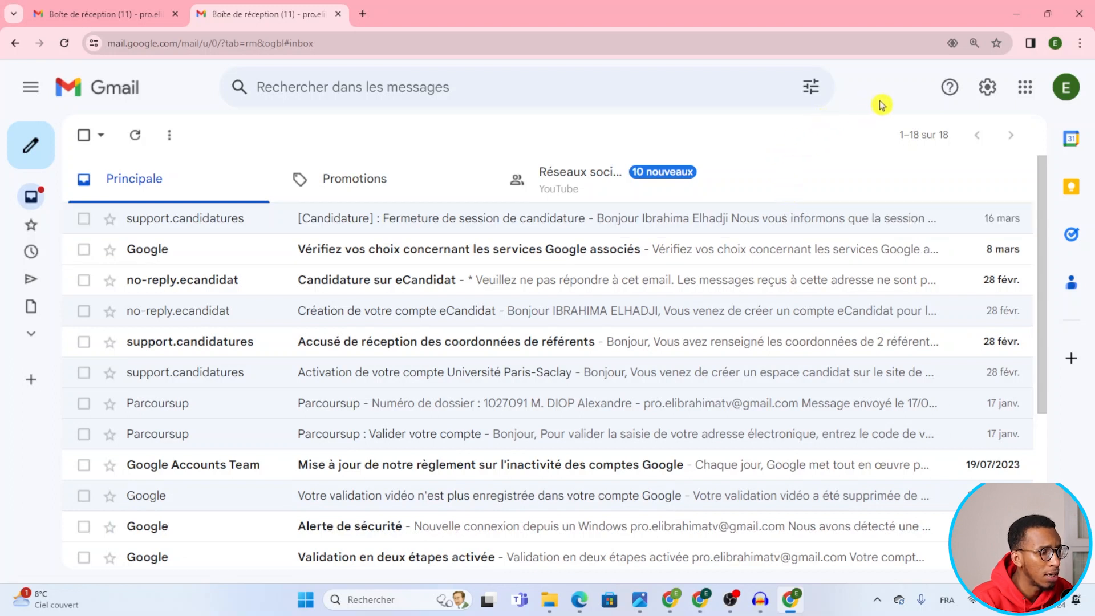
pyautogui.click(987, 89)
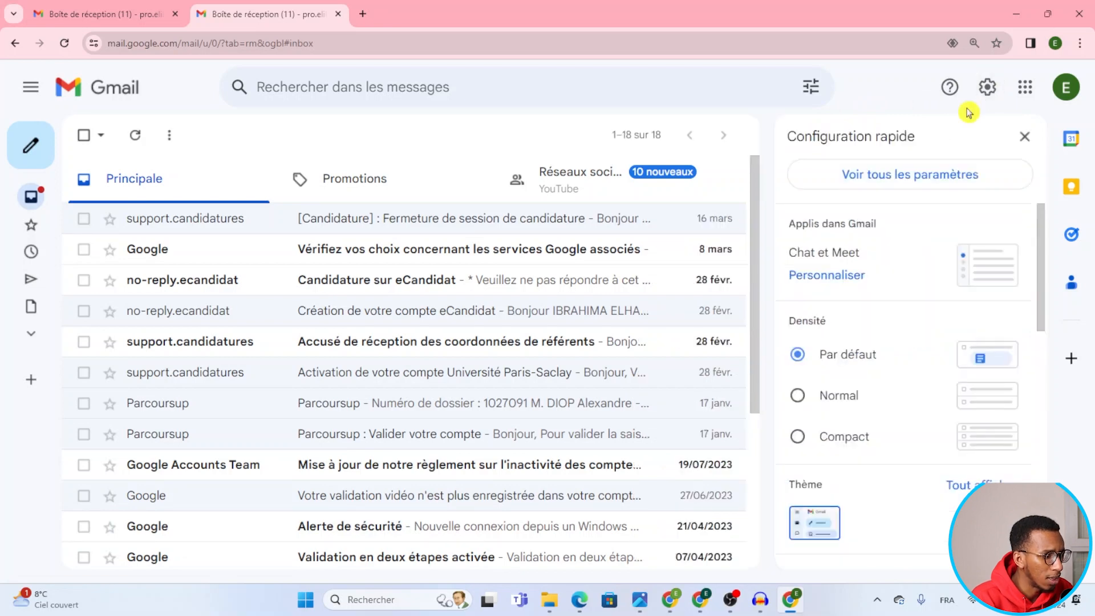
# Open the full Général settings tab and scroll down to the empty Signature section.
pyautogui.click(917, 180)
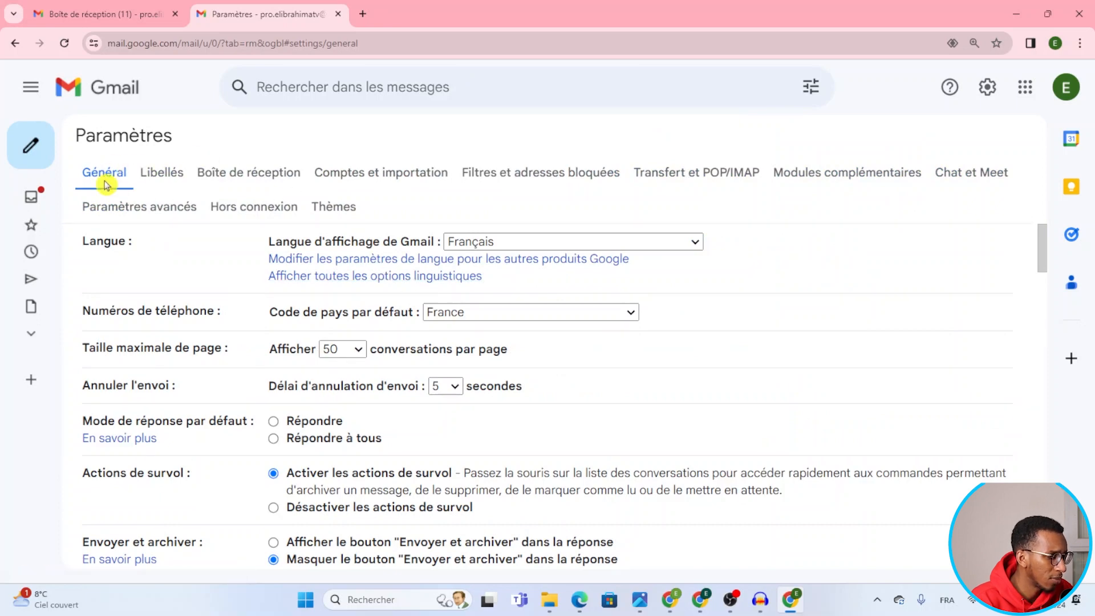
pyautogui.scroll(-2, 223, 242)
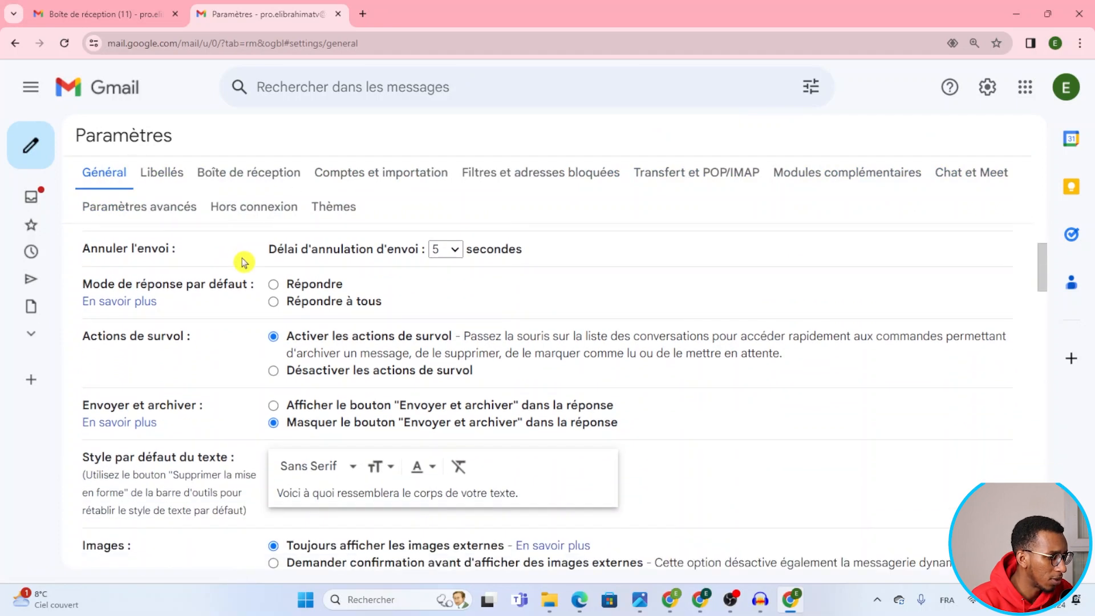
pyautogui.scroll(-5, 242, 268)
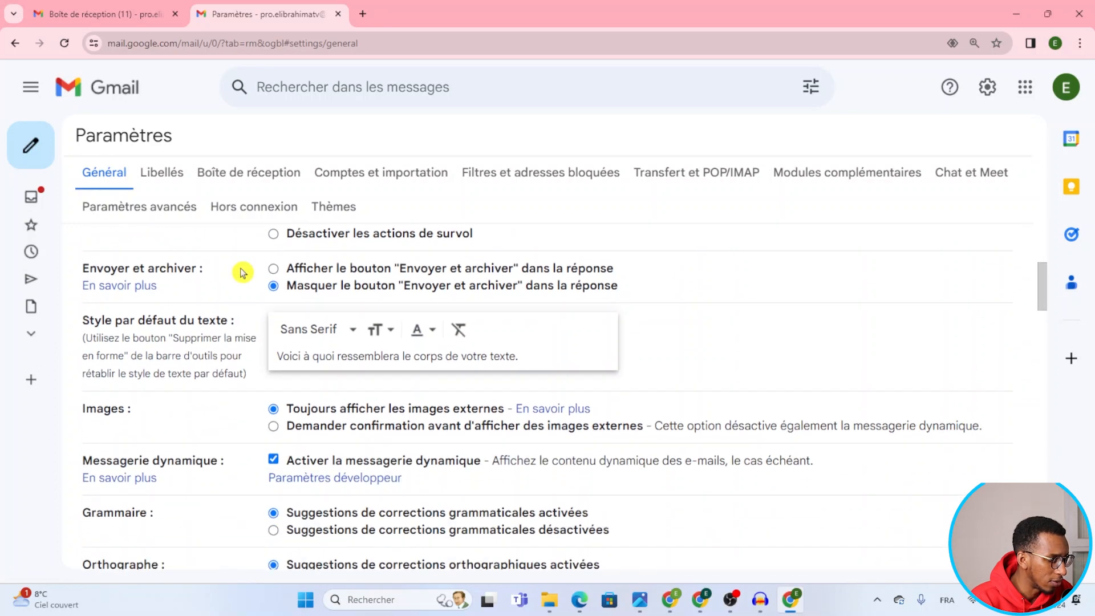
pyautogui.scroll(-2, 235, 281)
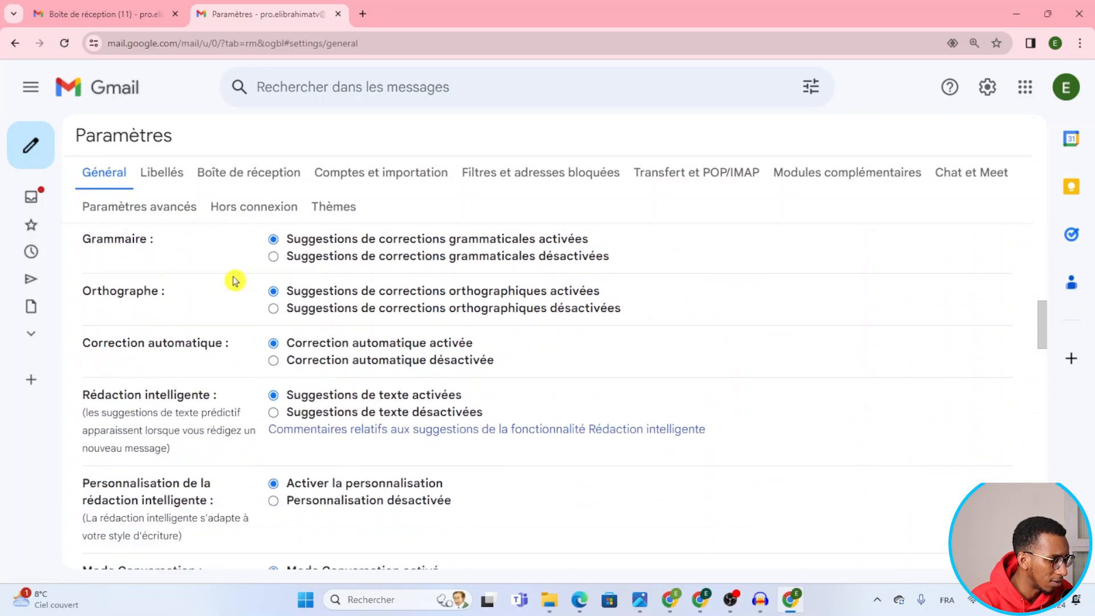
pyautogui.scroll(-8, 235, 280)
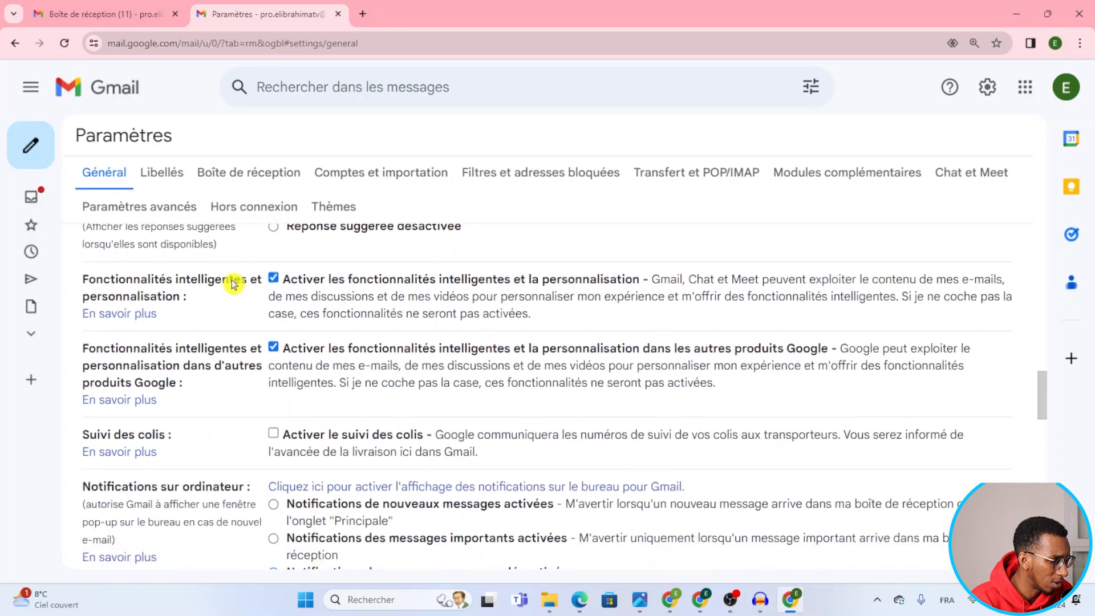
pyautogui.scroll(-5, 233, 284)
pyautogui.scroll(-2, 233, 284)
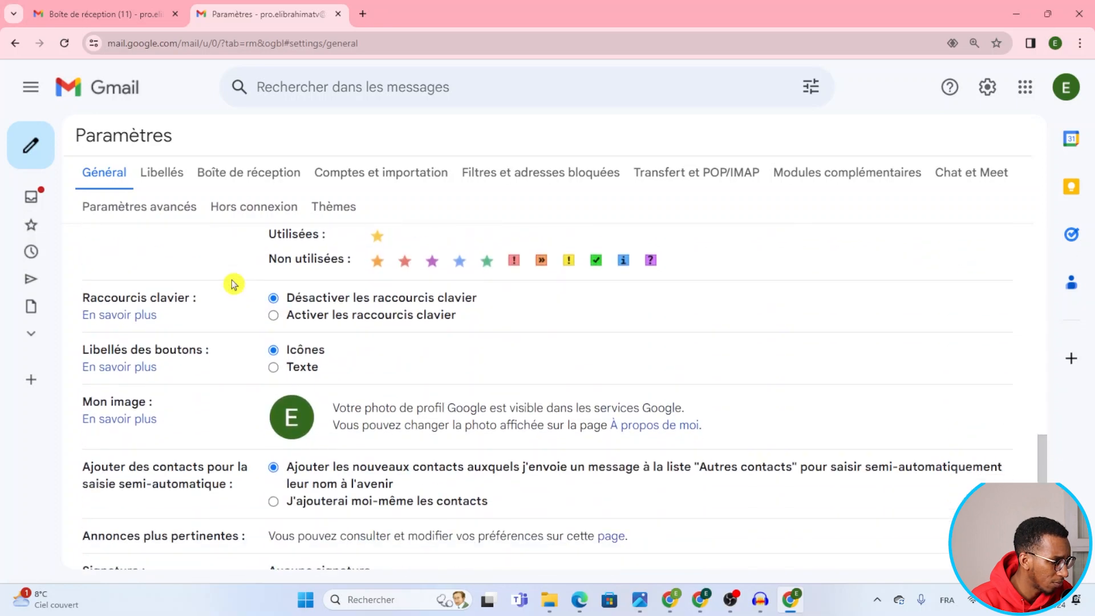
pyautogui.scroll(-3, 233, 283)
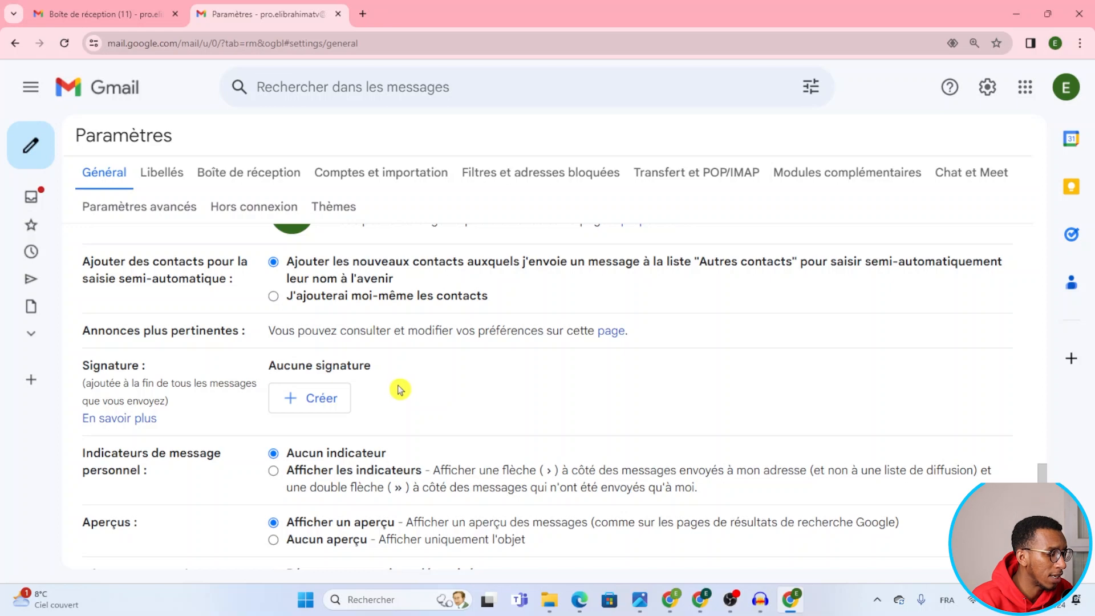
# Add a new signature named 'Etudiant' with no content yet.
pyautogui.click(345, 406)
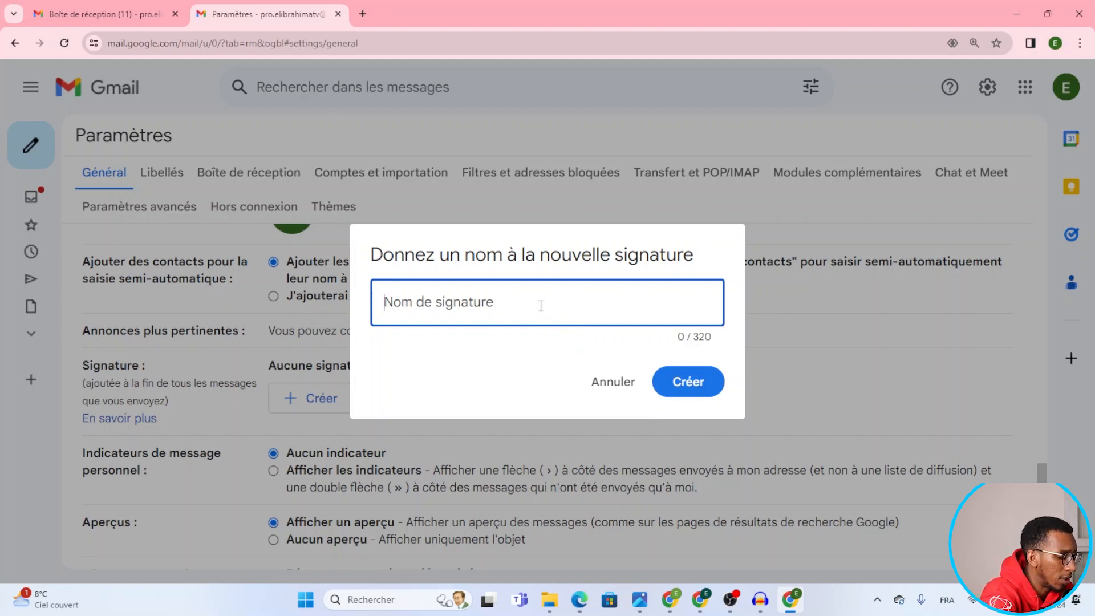
pyautogui.write('Etu')
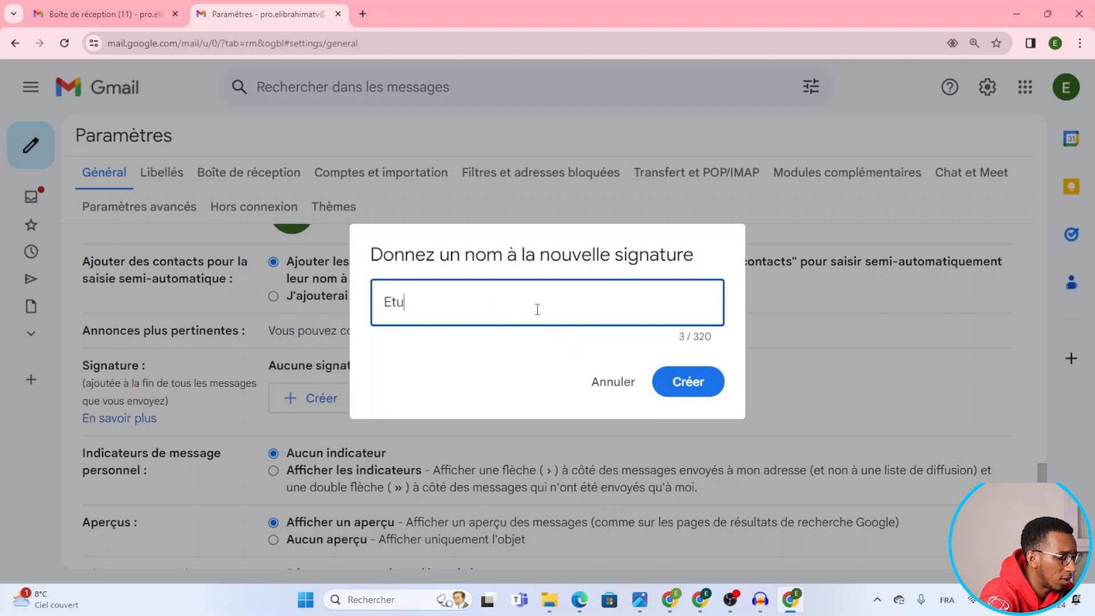
pyautogui.write('diant')
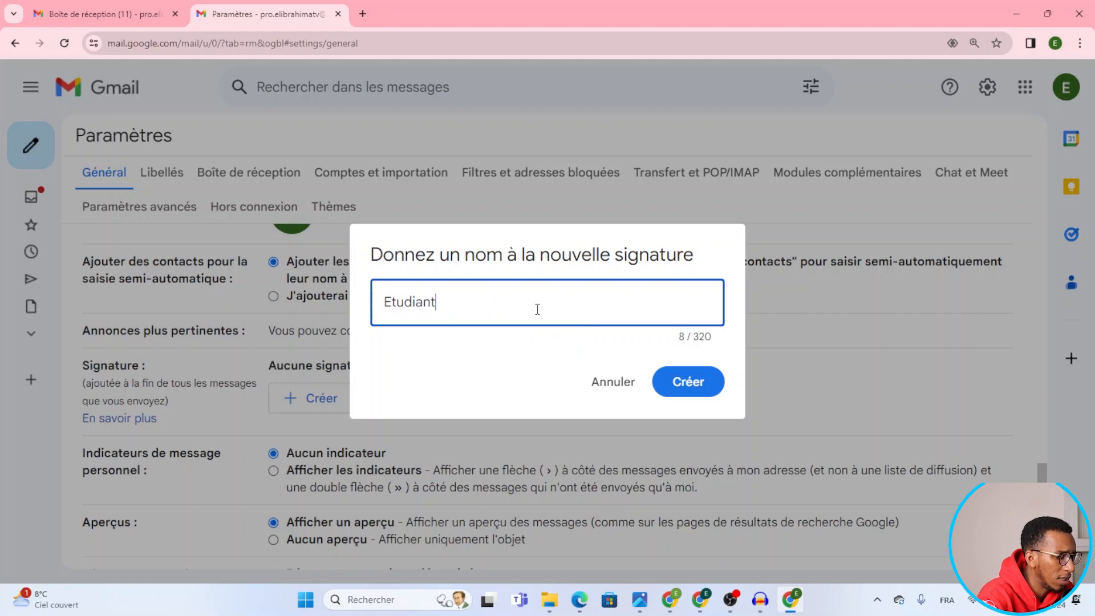
pyautogui.click(667, 384)
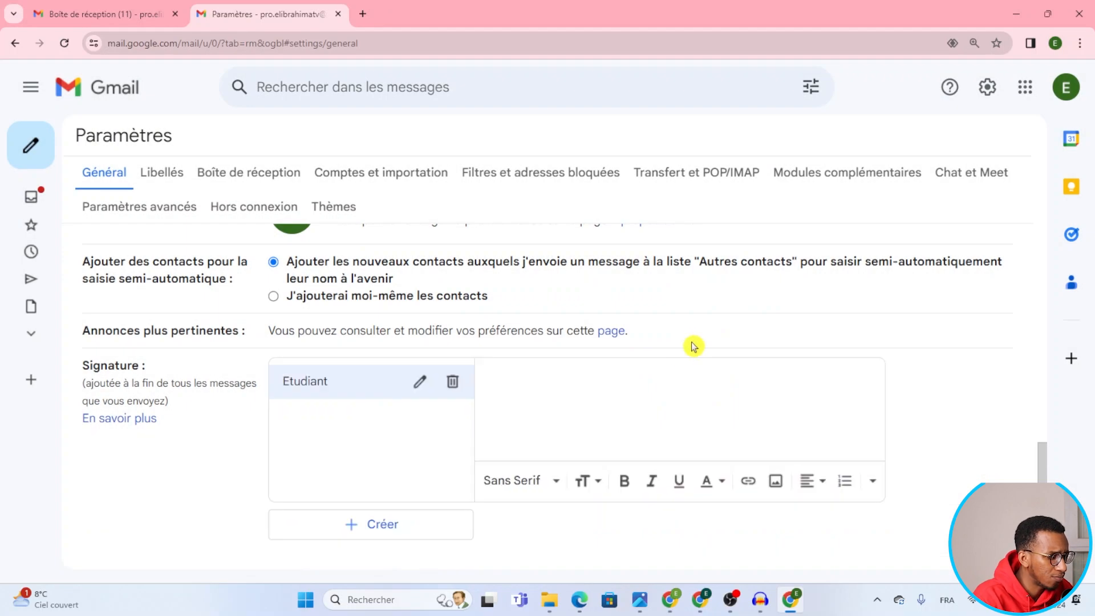
pyautogui.scroll(-3, 706, 340)
pyautogui.scroll(2, 713, 341)
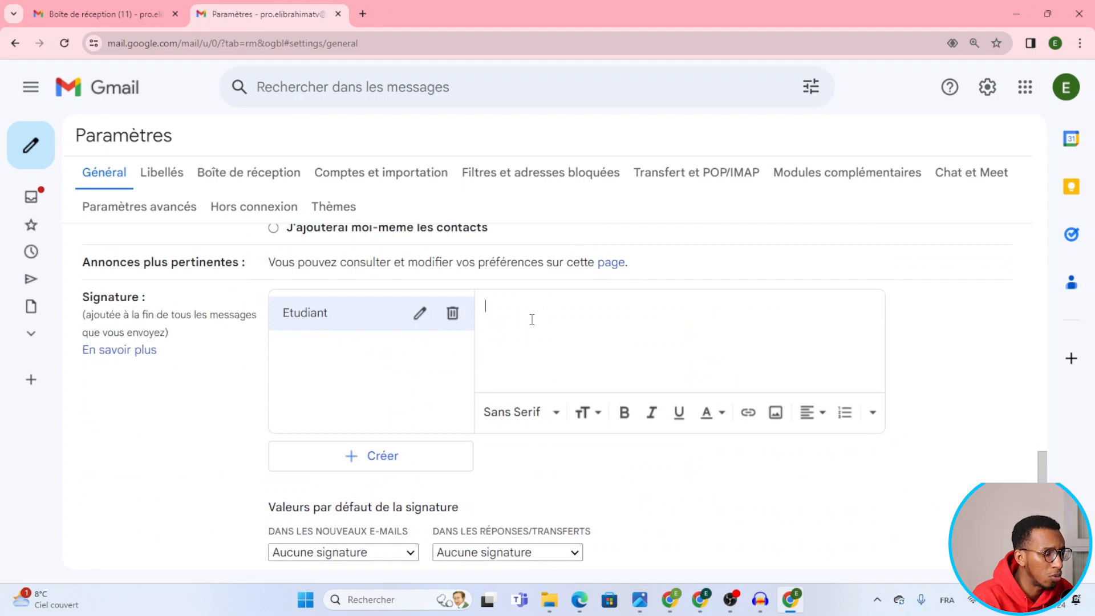
pyautogui.moveTo(677, 597)
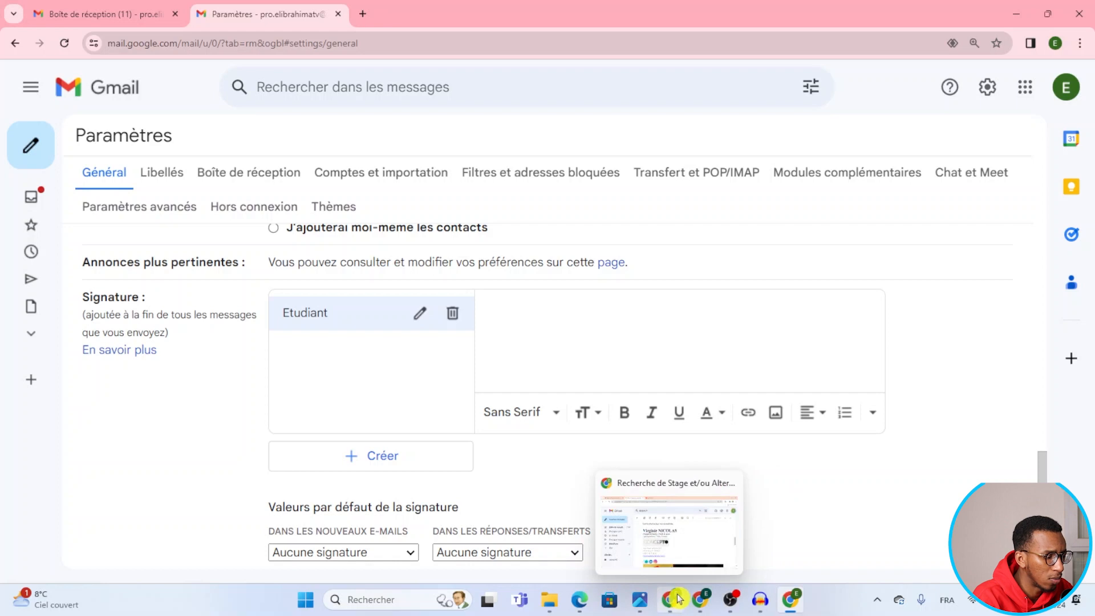
pyautogui.click(677, 554)
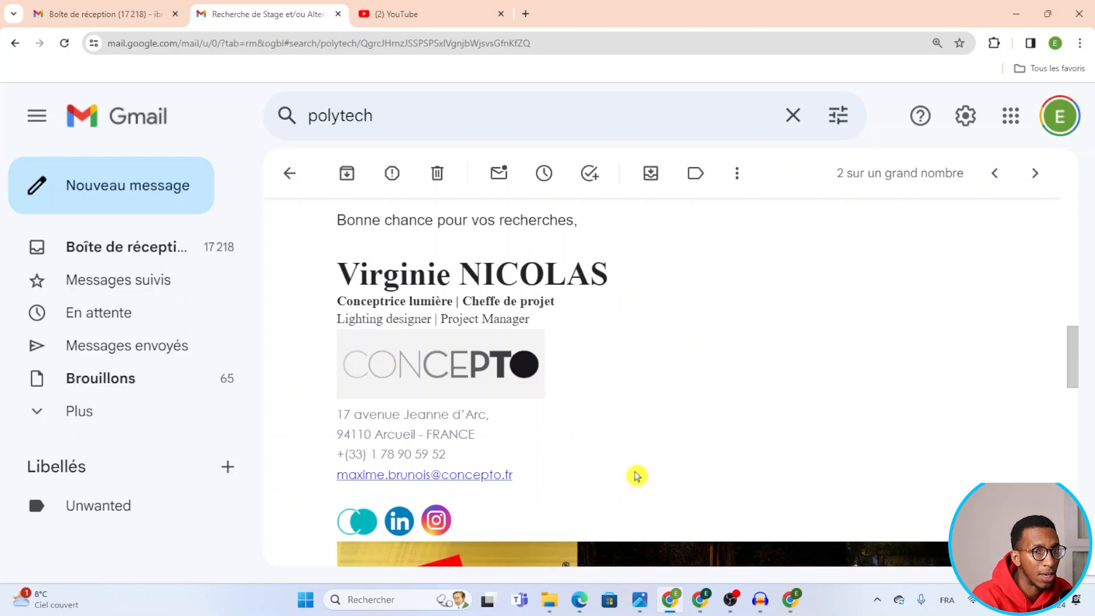
pyautogui.moveTo(792, 604)
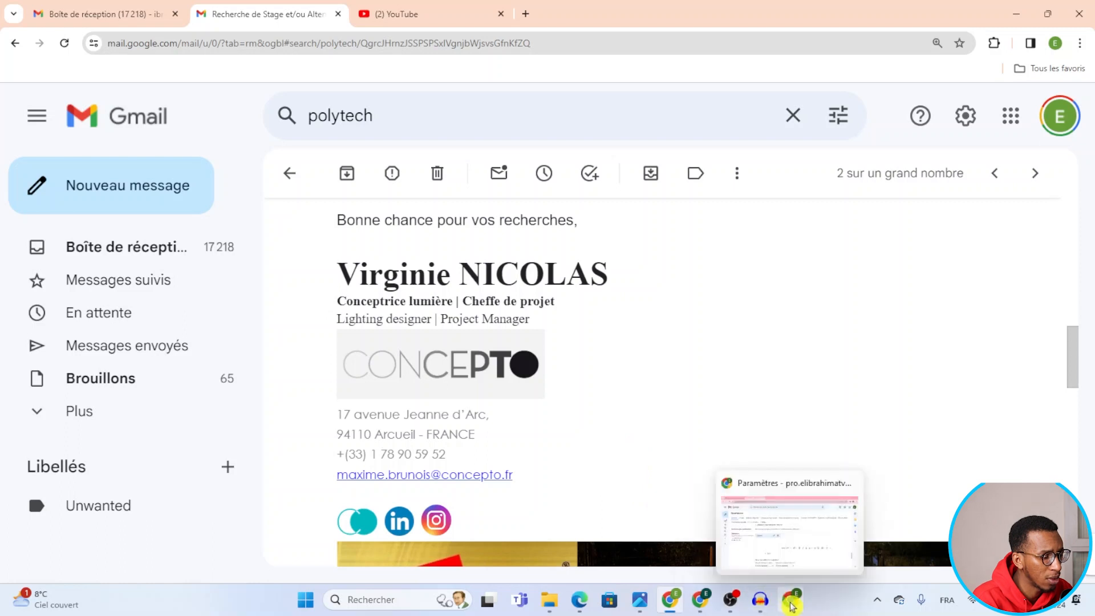
pyautogui.click(781, 545)
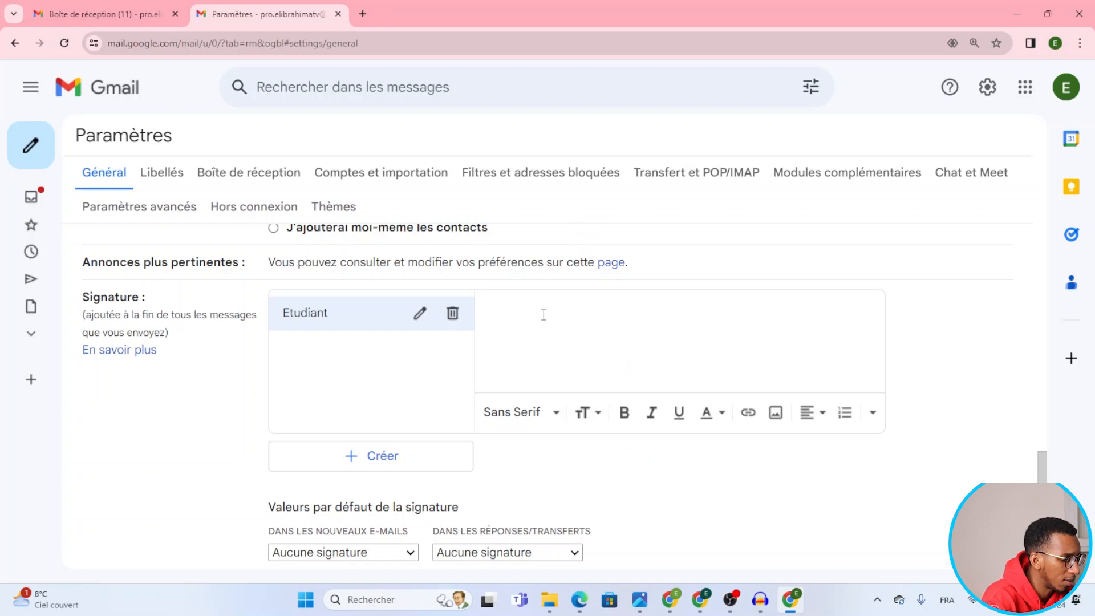
# Type the full name on the first line and 'Etudiant' on the second line.
pyautogui.write('Al')
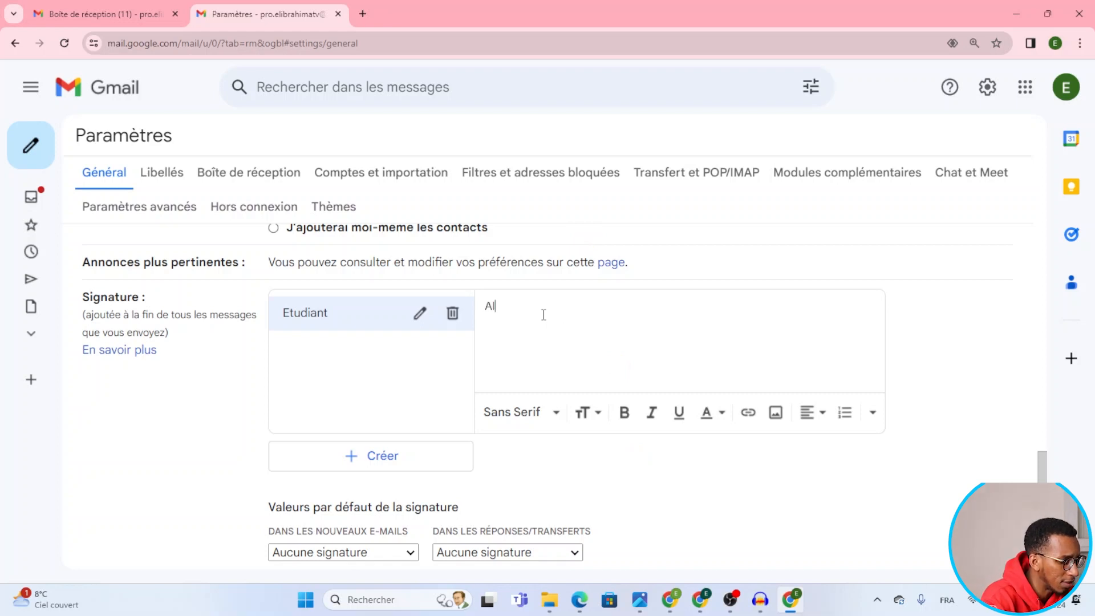
pyautogui.write('exis D')
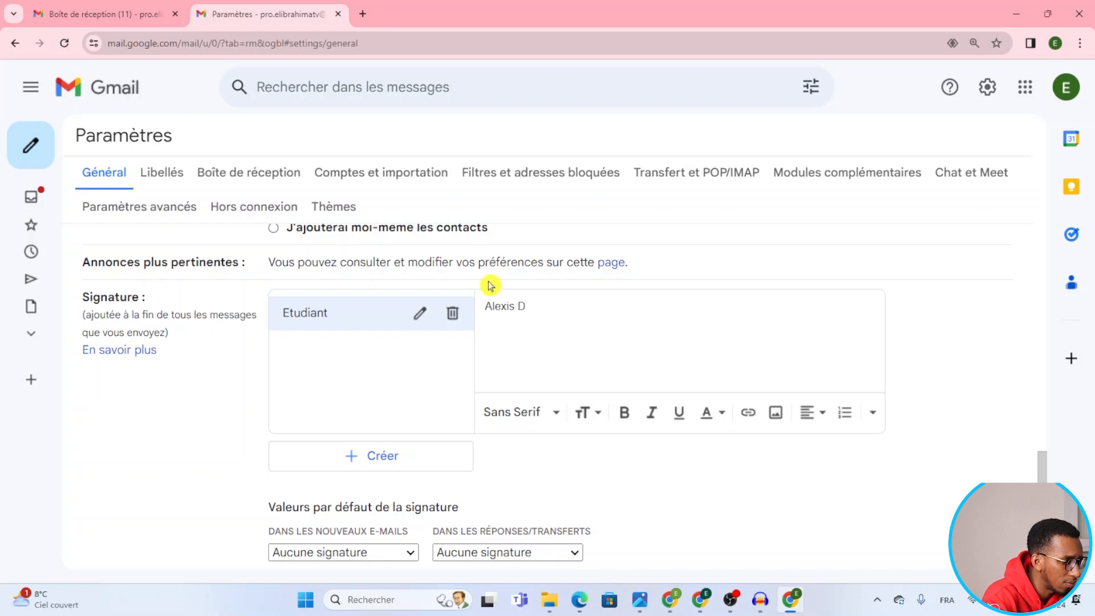
pyautogui.press('BackSpace')
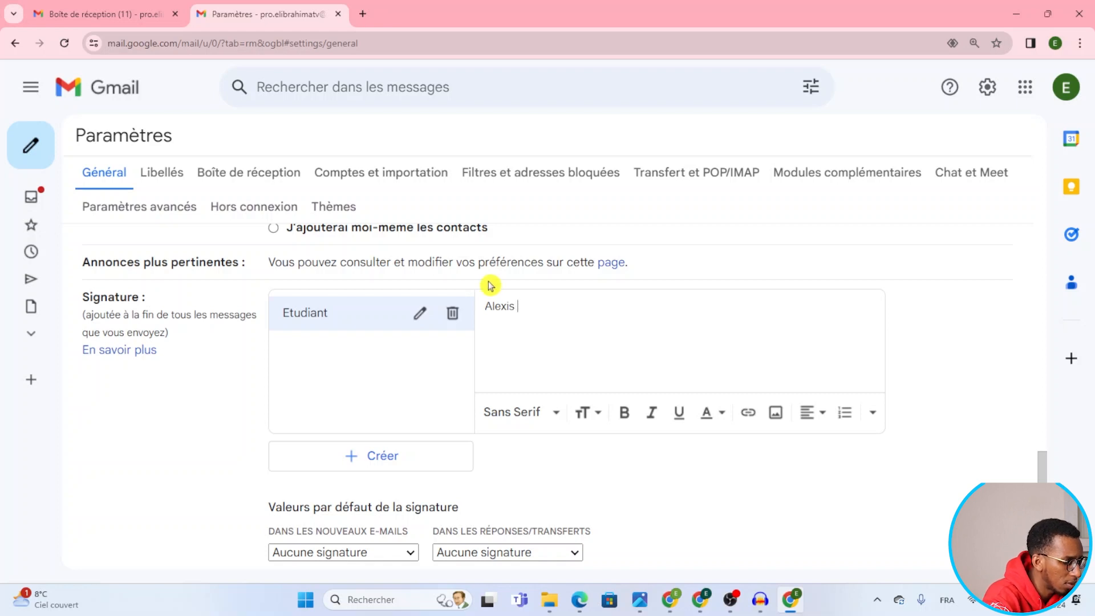
pyautogui.write('Sanchez')
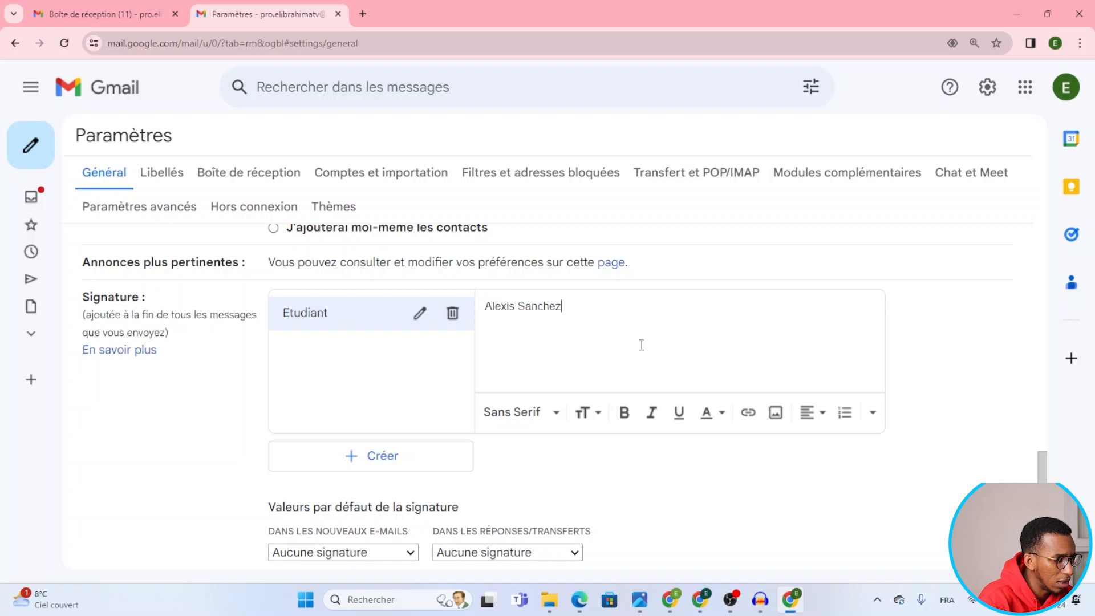
pyautogui.press('Return')
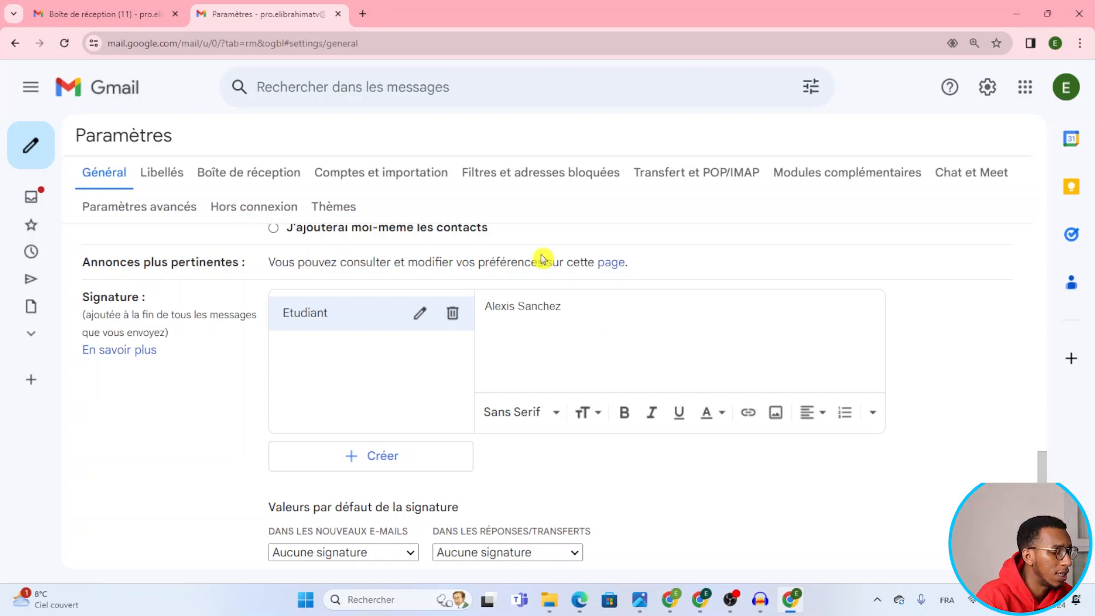
pyautogui.write('Et')
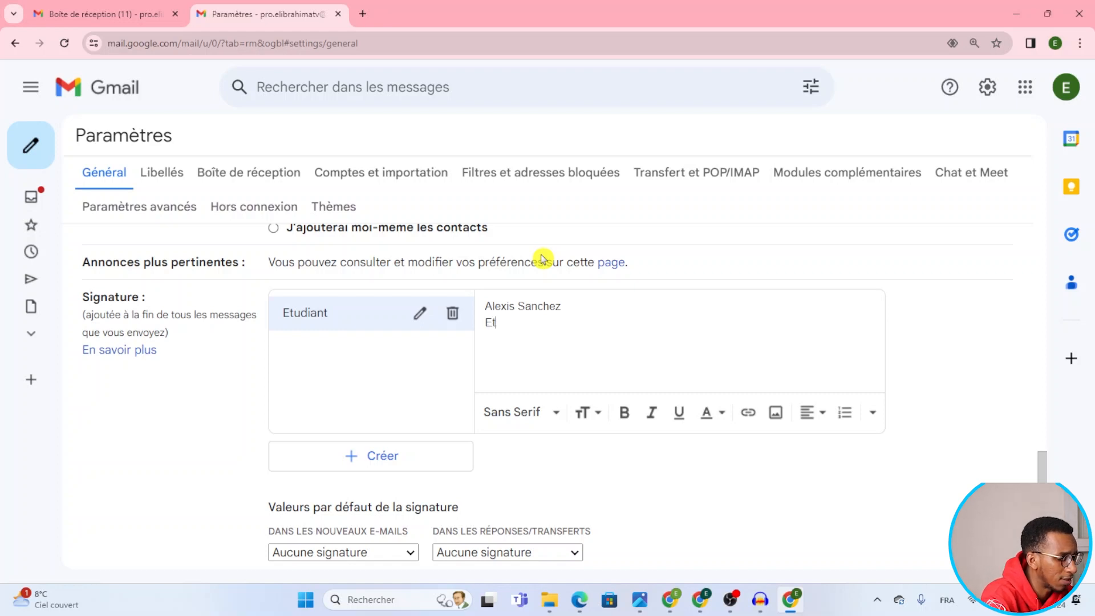
pyautogui.write('udiant')
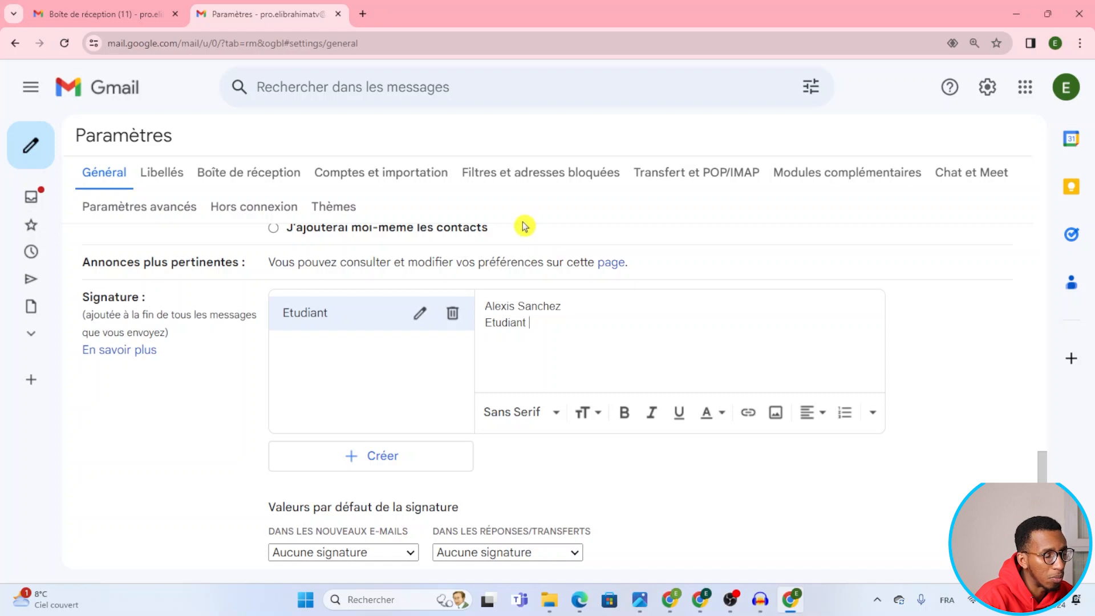
# Add the 'Phone :' line and select the name on the first line.
pyautogui.moveTo(671, 602)
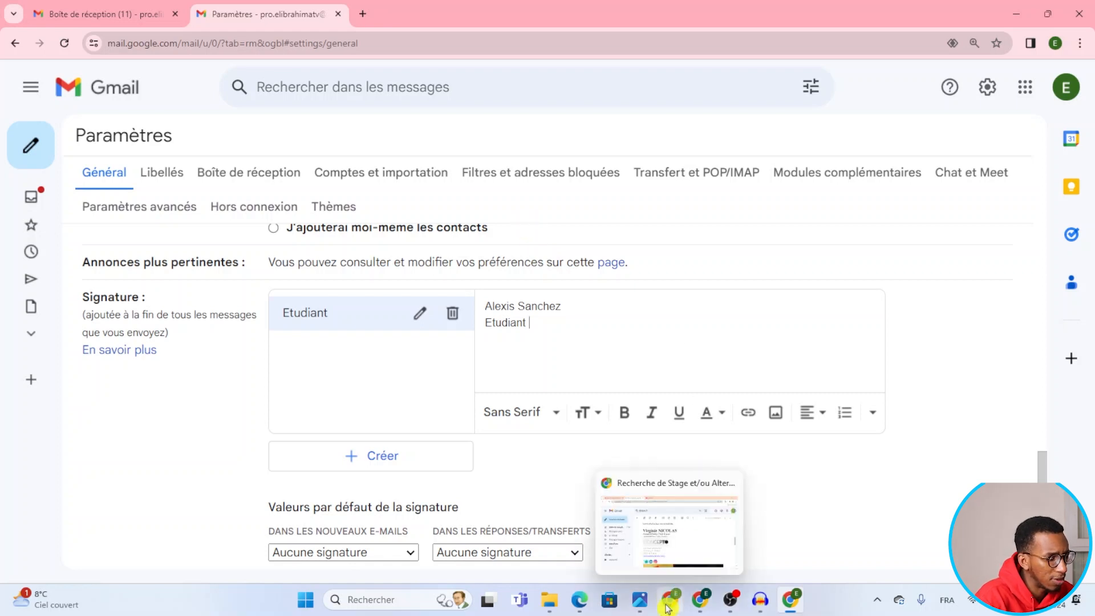
pyautogui.moveTo(652, 553)
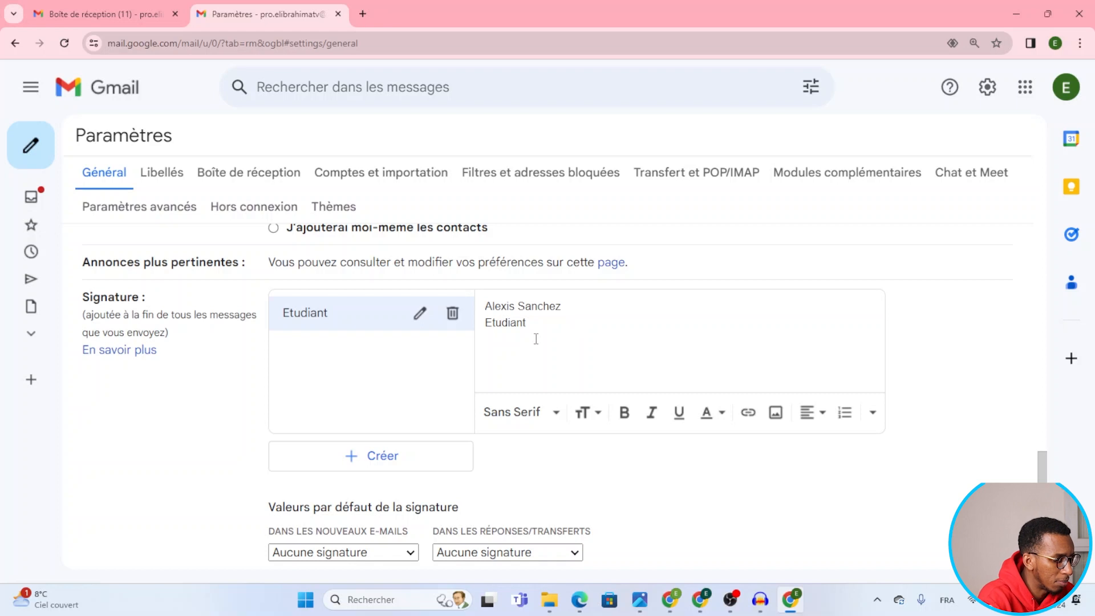
pyautogui.write('ne : 07')
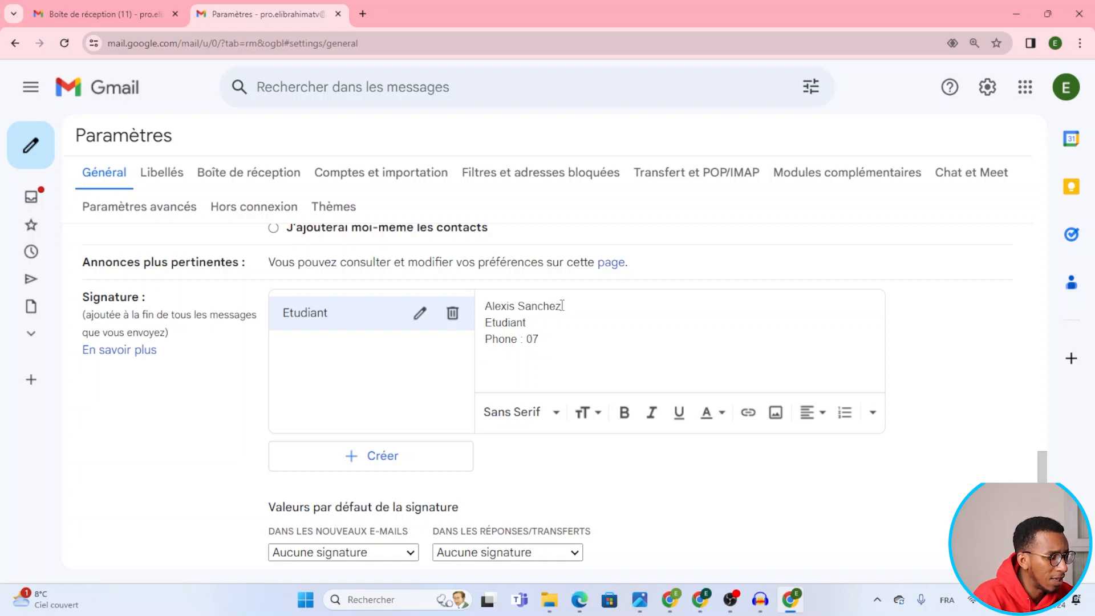
pyautogui.moveTo(670, 598)
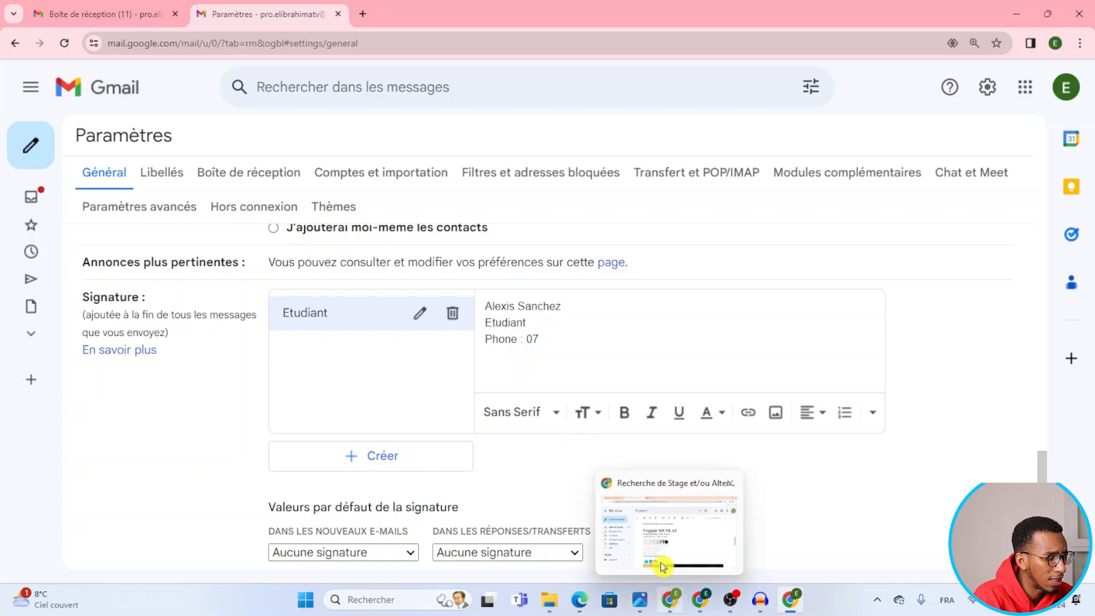
pyautogui.moveTo(658, 549)
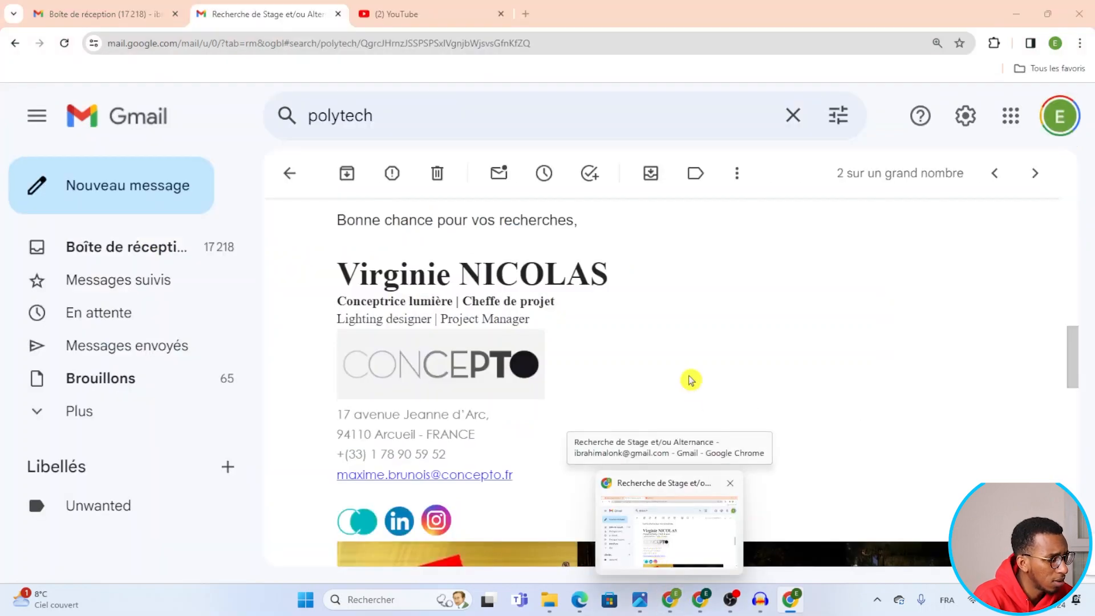
pyautogui.moveTo(569, 304); pyautogui.dragTo(488, 311)
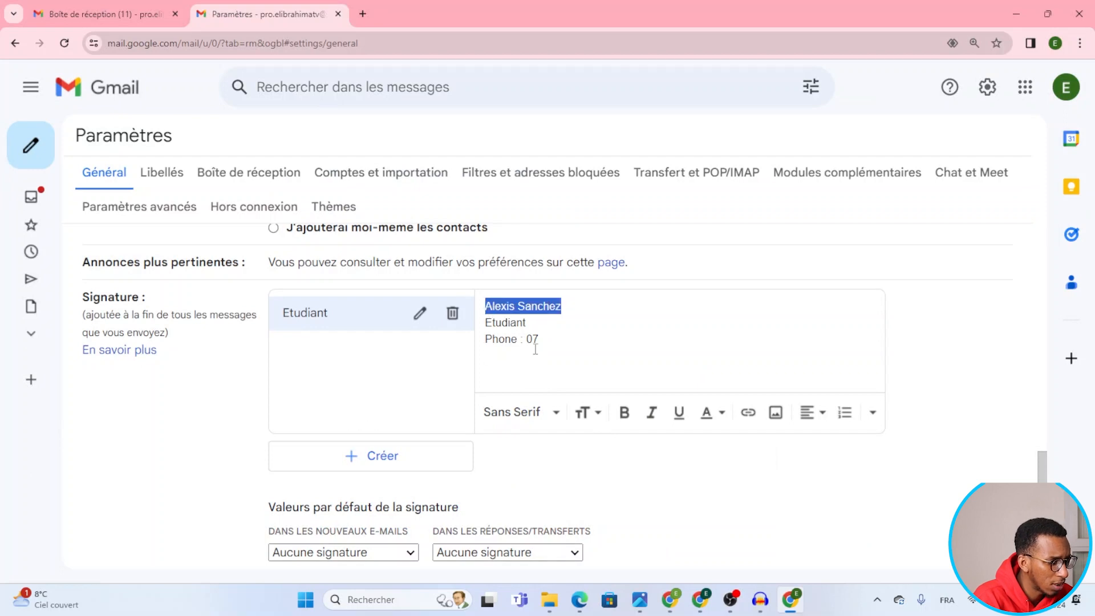
# Bold the name, then try blue on 'Etudiant' and undo it to keep the default grey.
pyautogui.click(614, 412)
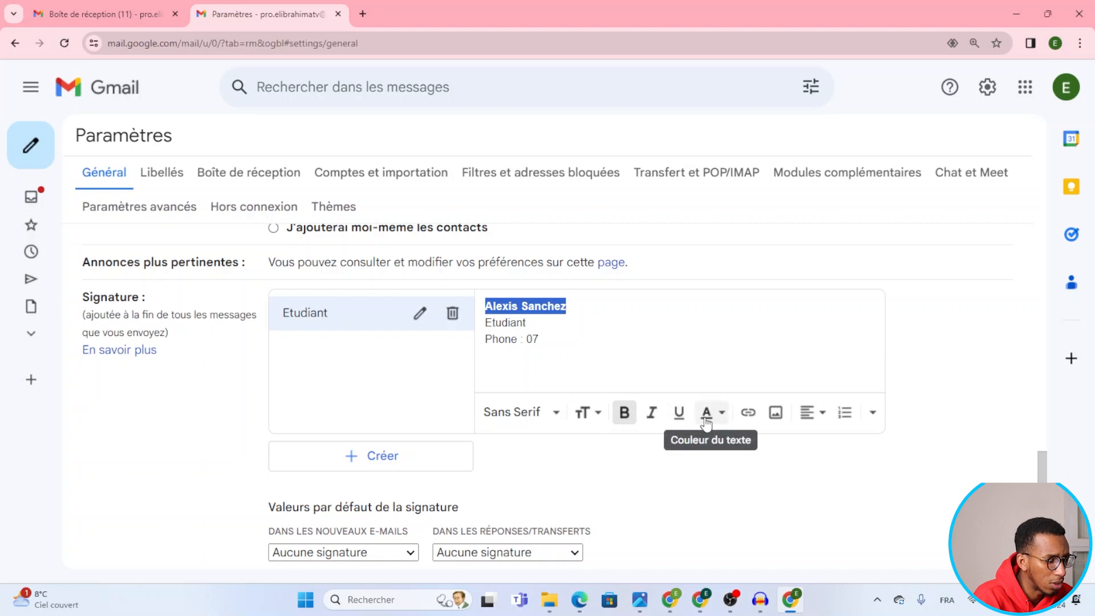
pyautogui.click(586, 302)
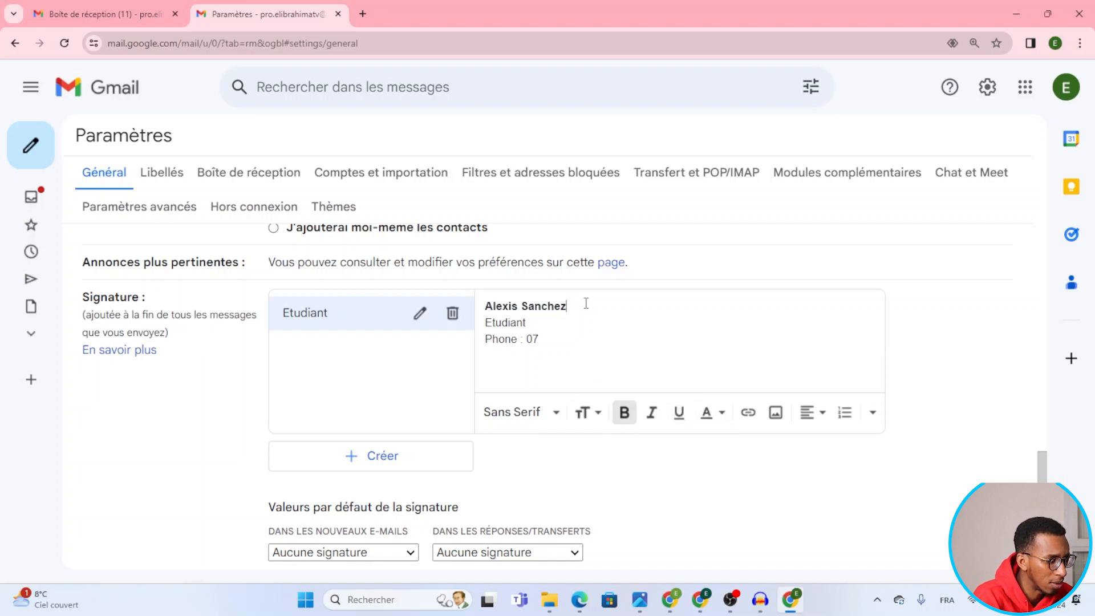
pyautogui.moveTo(537, 326); pyautogui.dragTo(484, 323)
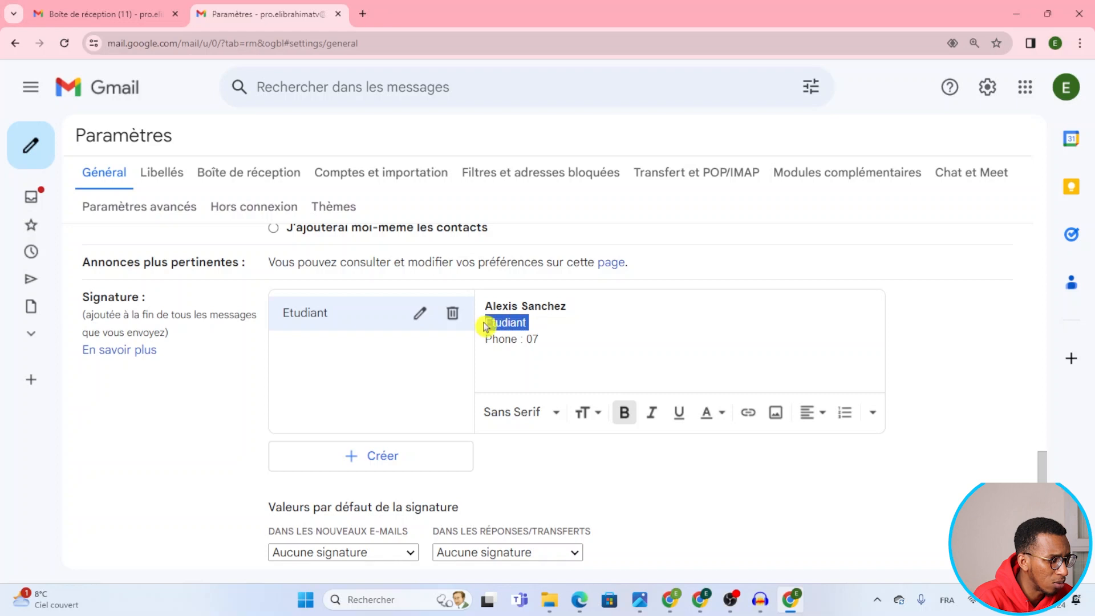
pyautogui.click(719, 426)
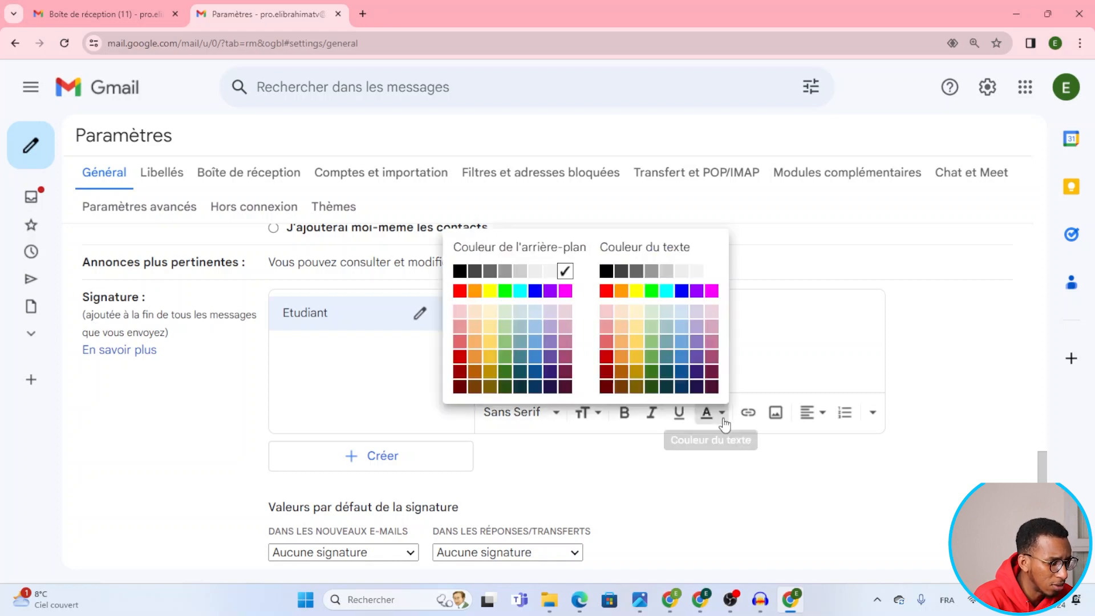
pyautogui.click(536, 302)
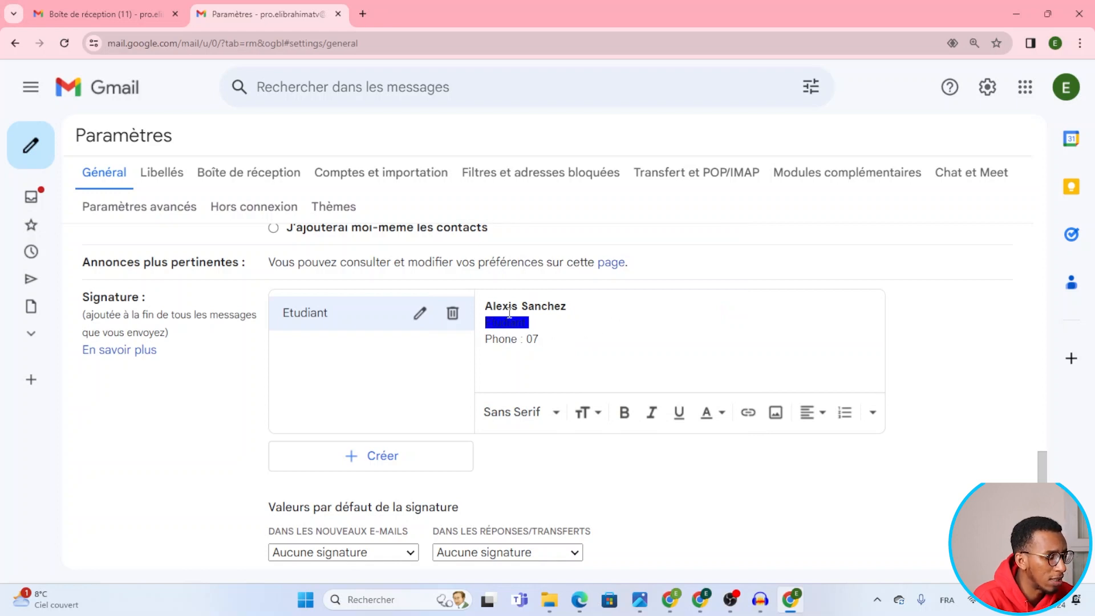
pyautogui.hotkey('ctrl', 'z')
pyautogui.click(536, 328)
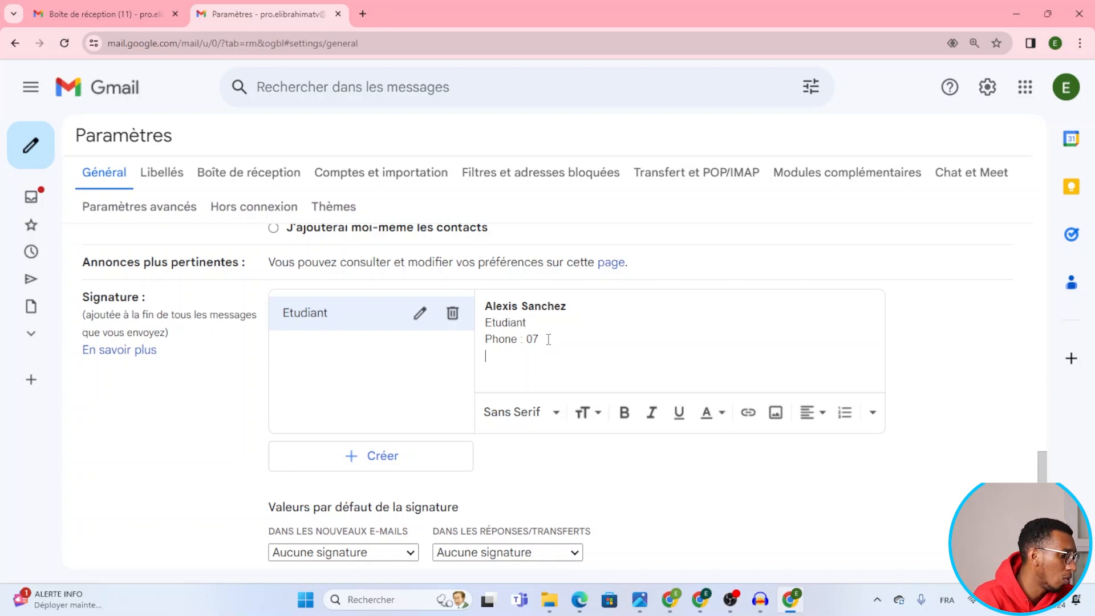
# Upload a photo from the computer into the signature below the phone line.
pyautogui.click(775, 413)
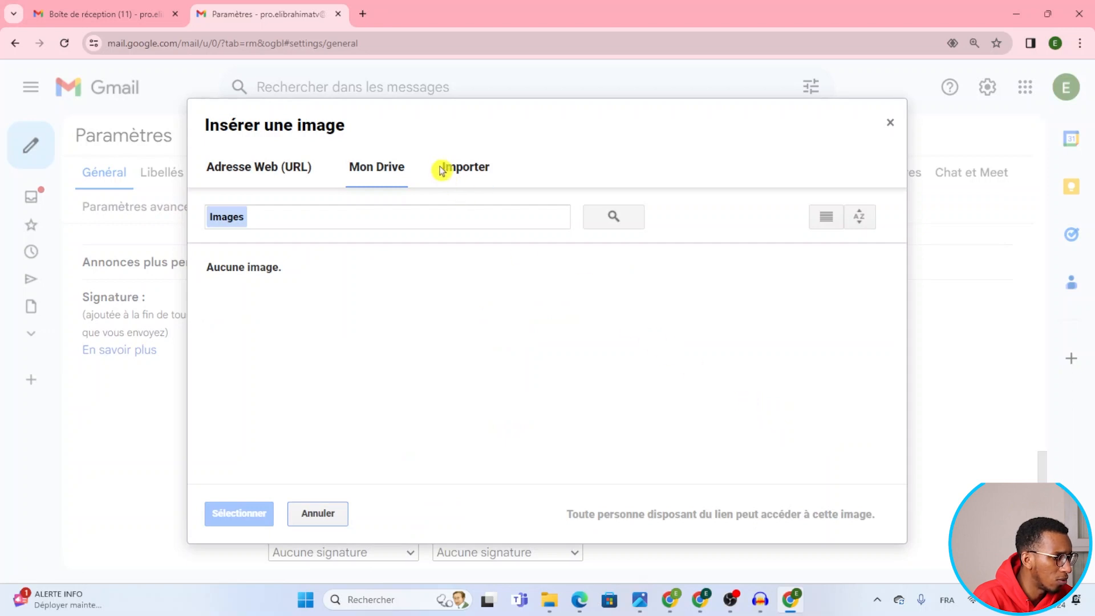
pyautogui.click(462, 168)
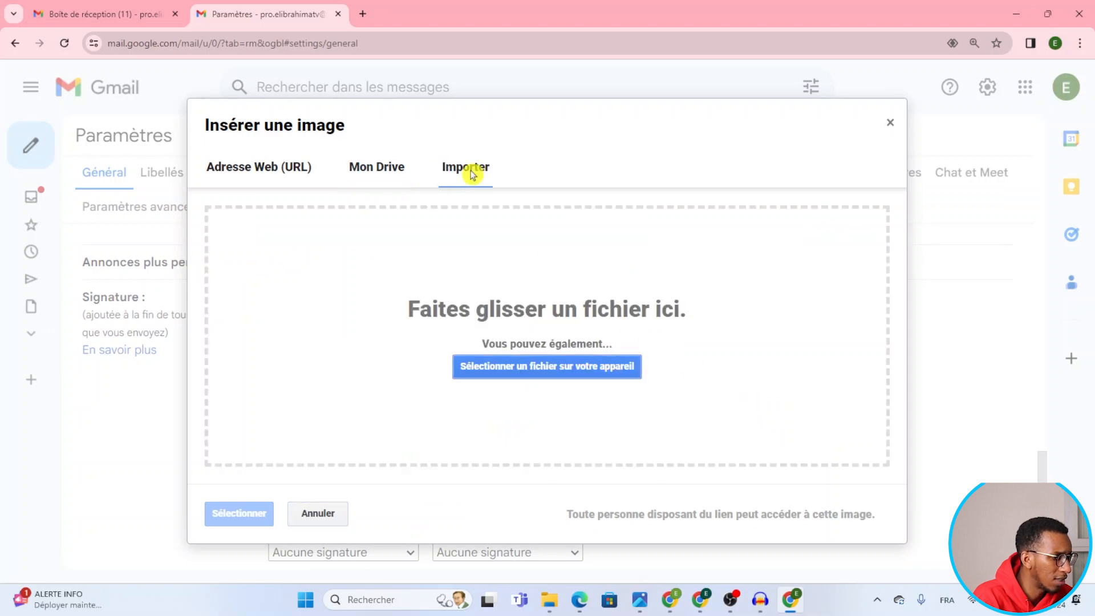
pyautogui.click(557, 367)
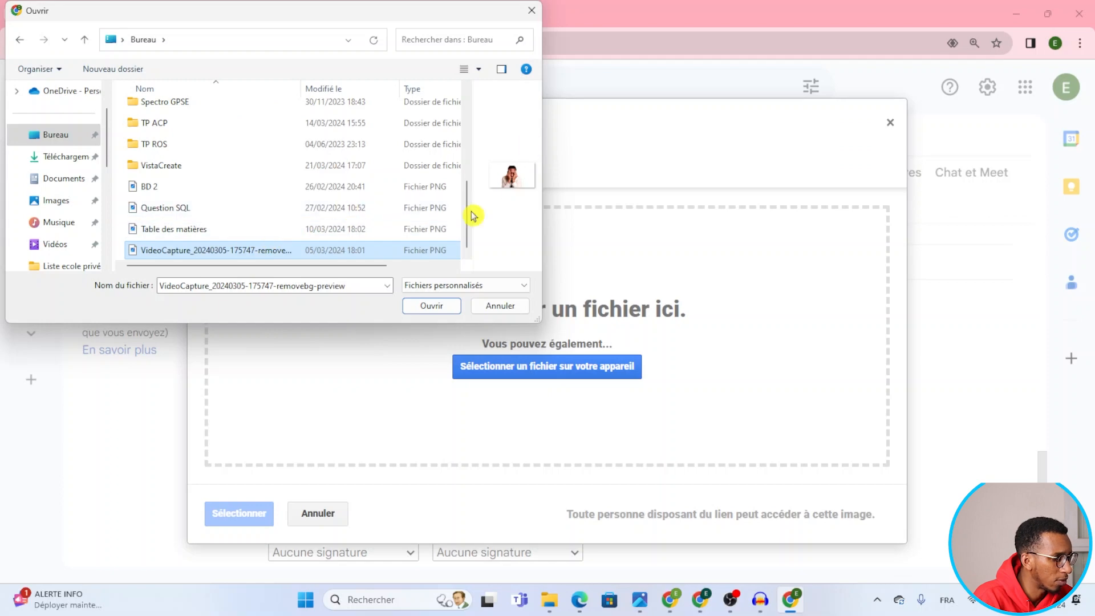
pyautogui.click(432, 306)
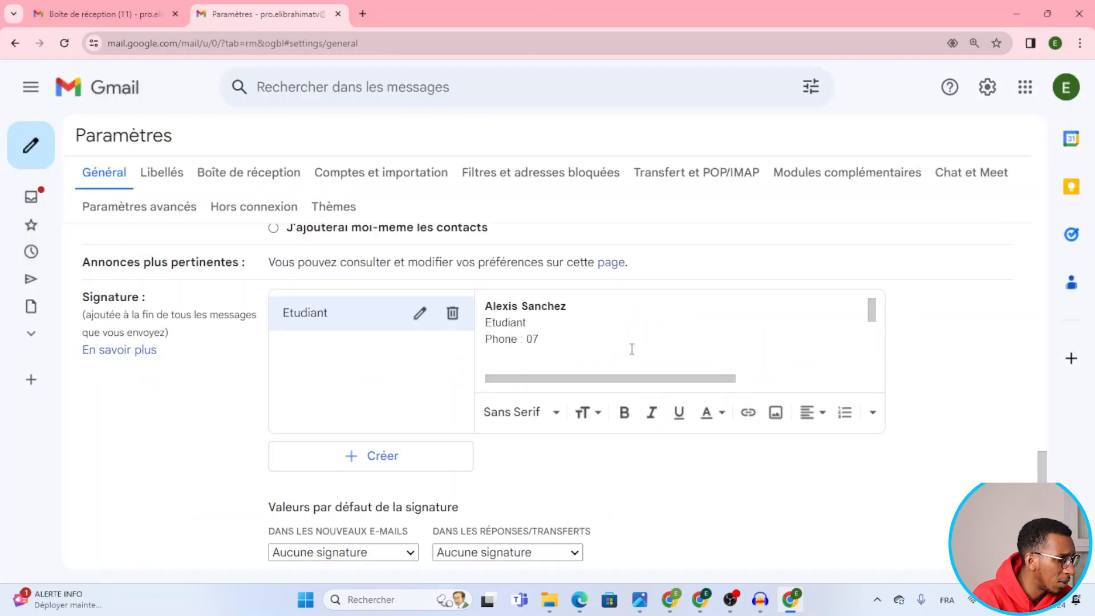
pyautogui.scroll(-5, 632, 349)
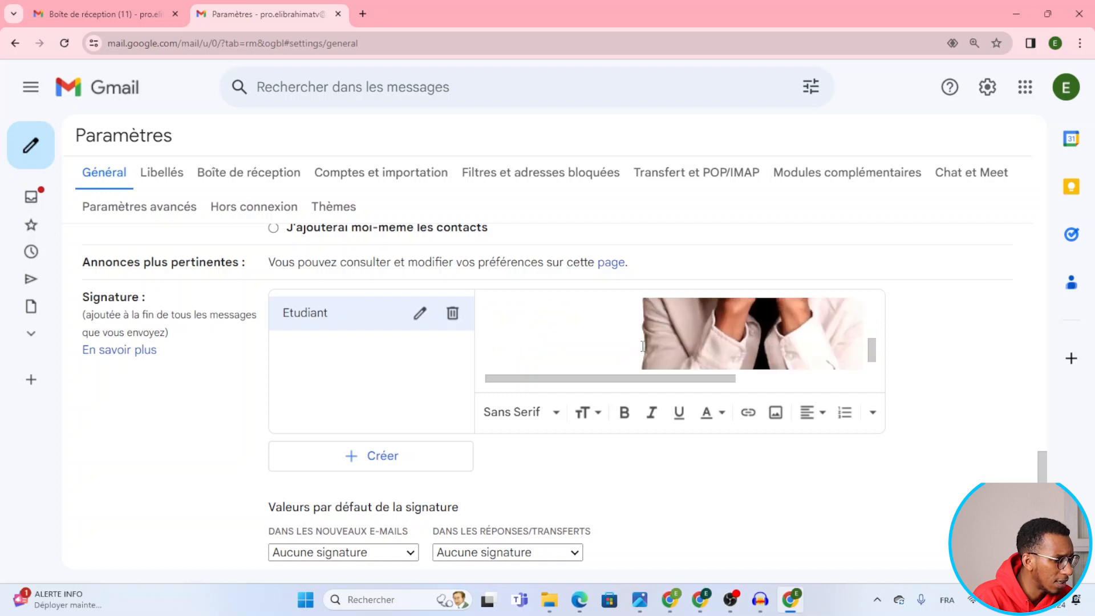
# Resize the signature photo to the Petite size.
pyautogui.click(689, 320)
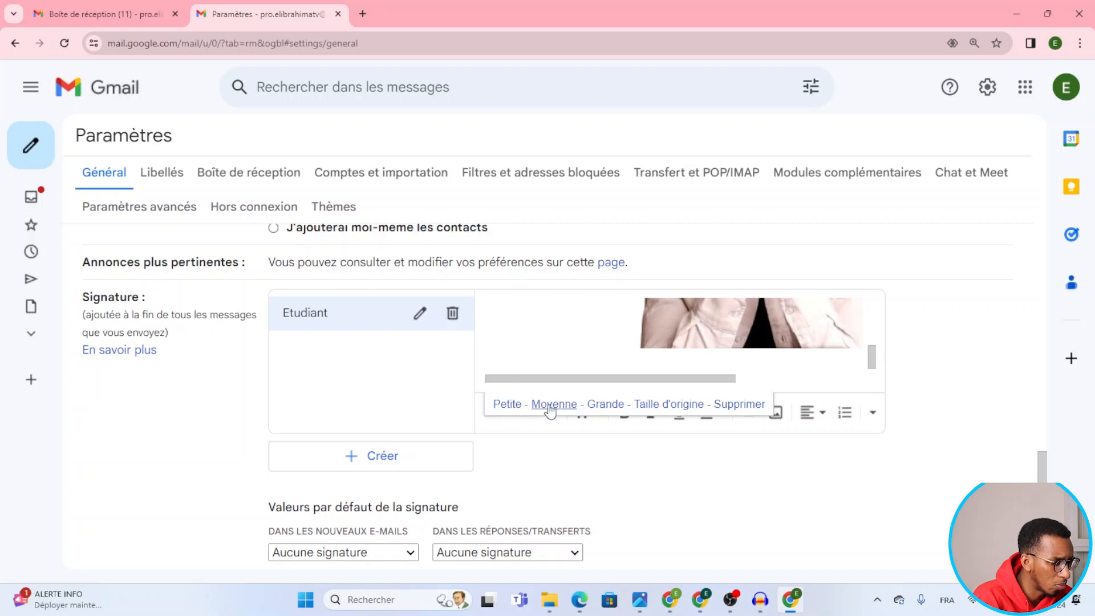
pyautogui.click(507, 405)
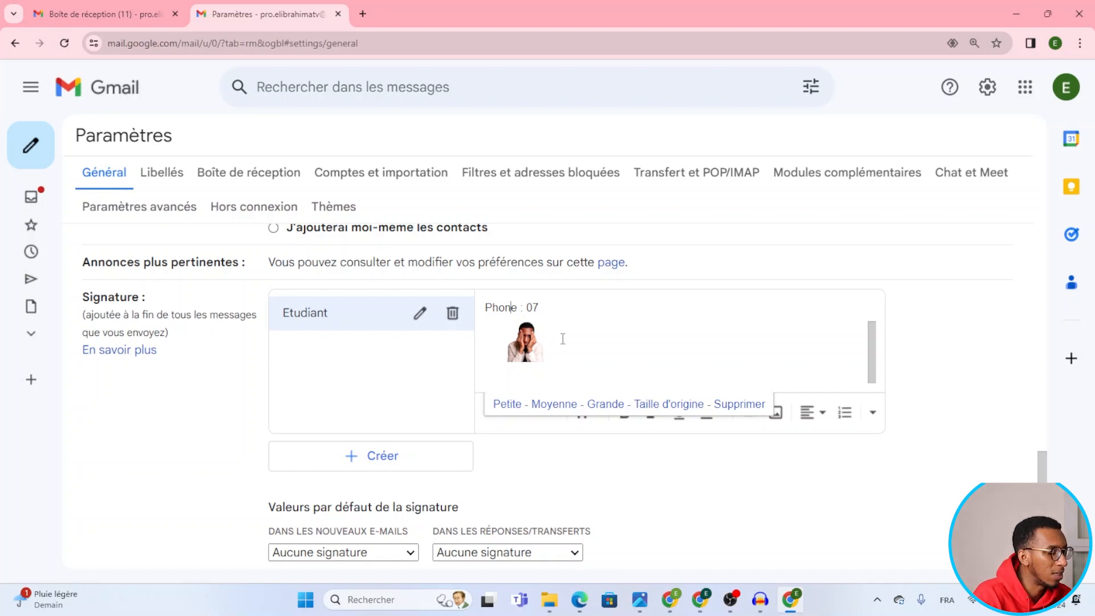
pyautogui.scroll(6, 556, 340)
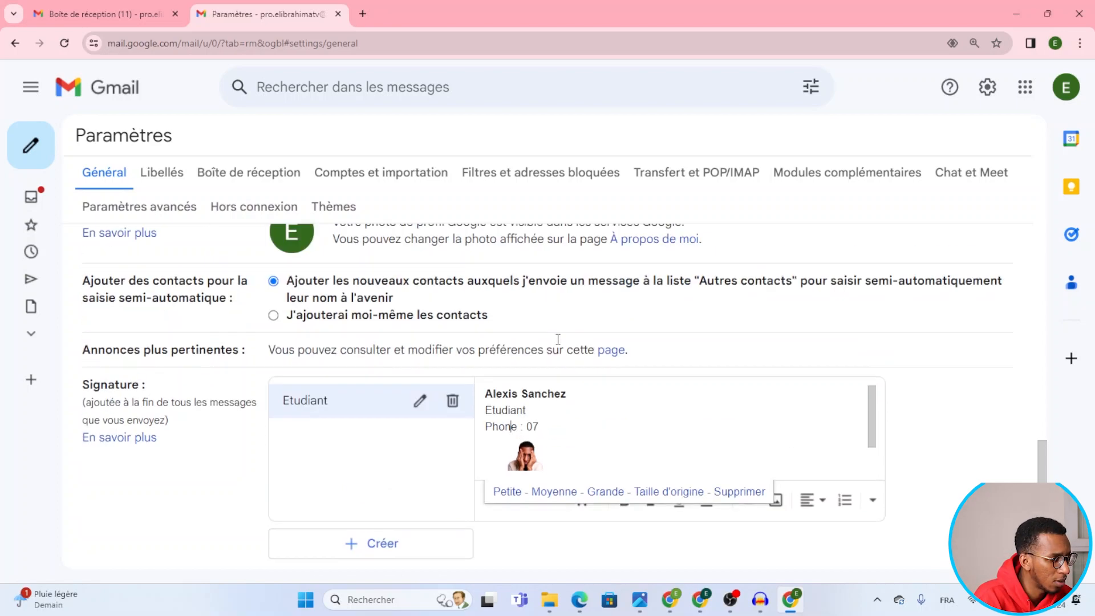
pyautogui.scroll(-4, 570, 338)
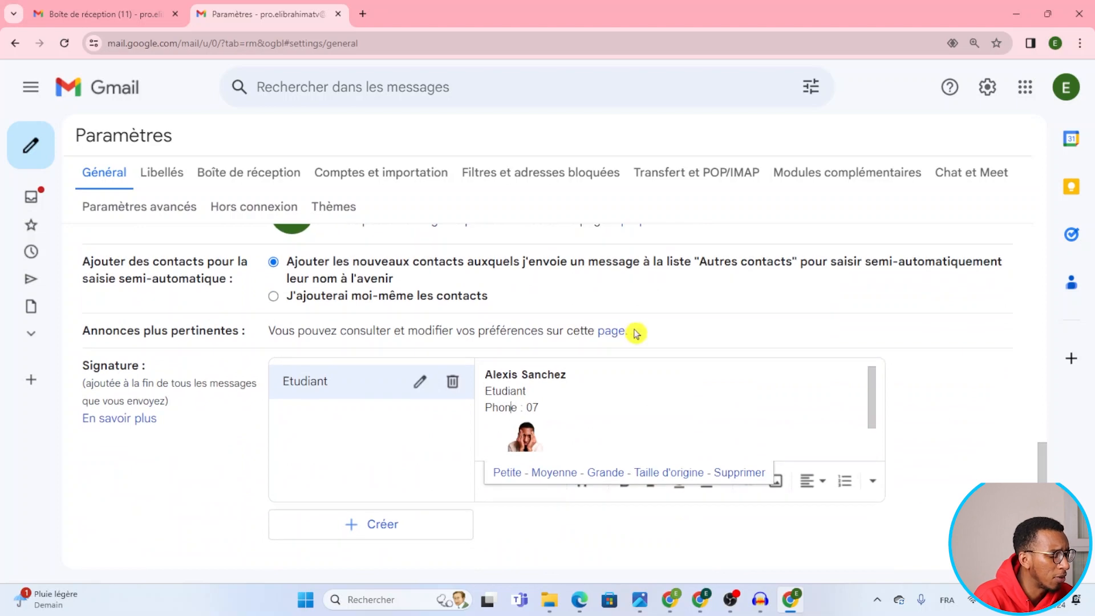
pyautogui.scroll(-5, 633, 330)
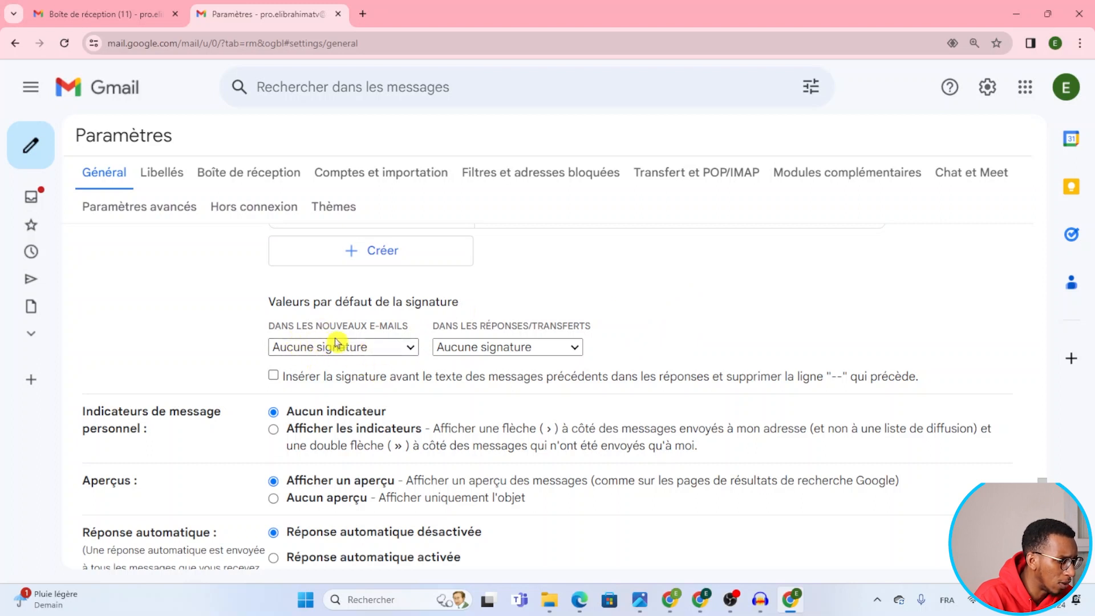
# Set Etudiant as the default signature for new emails.
pyautogui.click(404, 354)
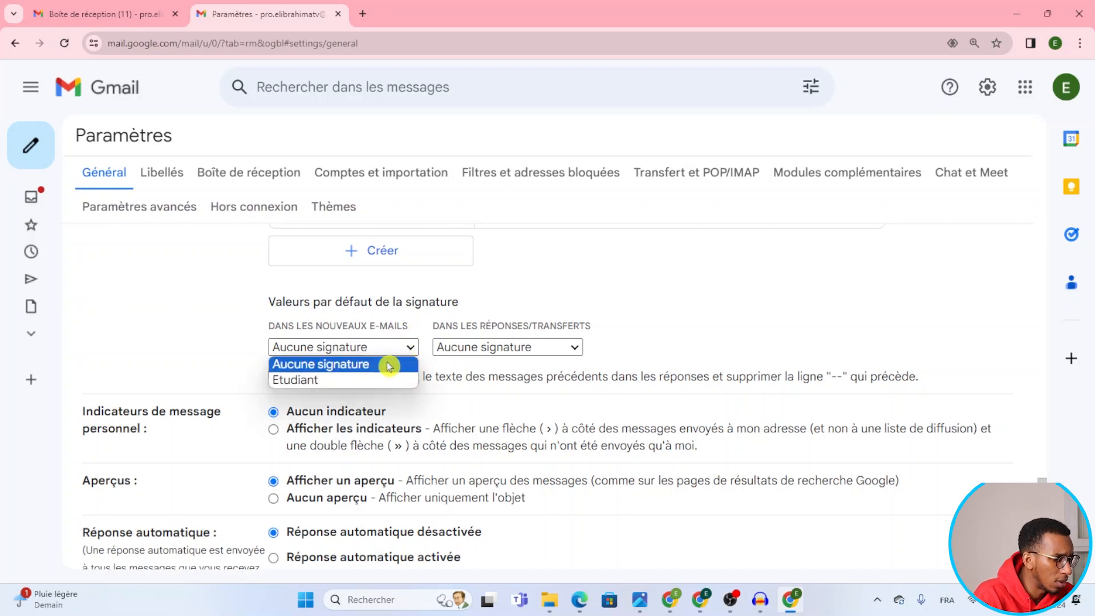
pyautogui.click(378, 381)
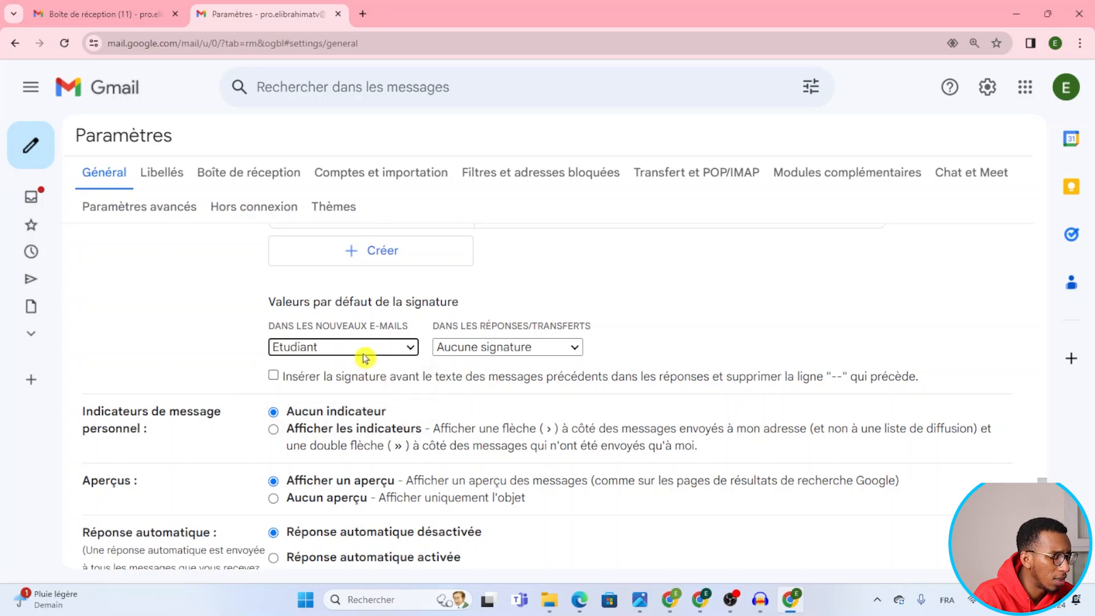
pyautogui.scroll(3, 424, 322)
pyautogui.scroll(3, 425, 323)
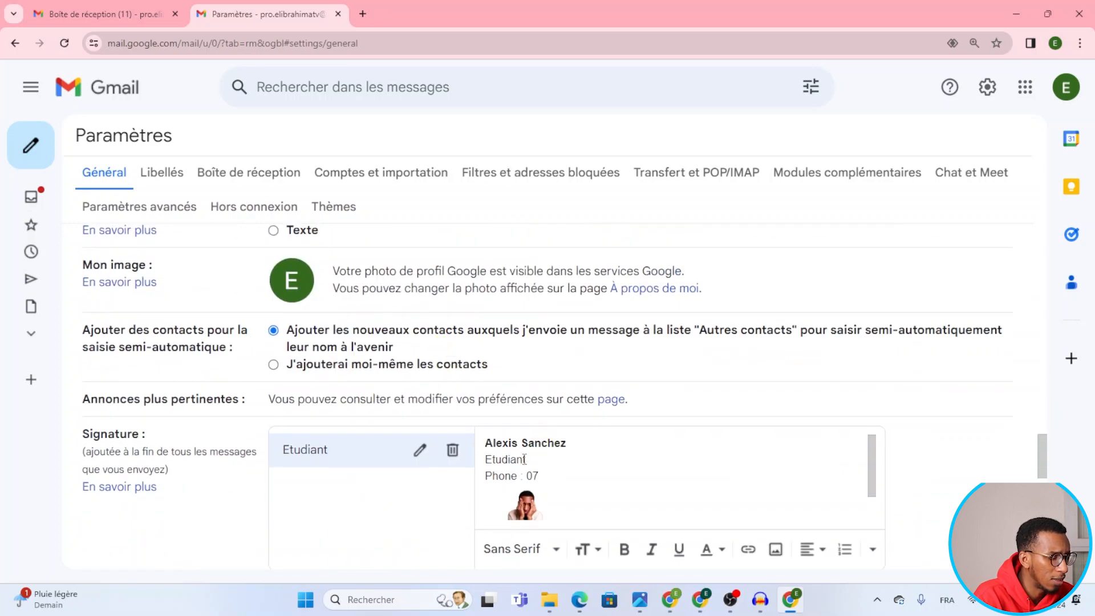
pyautogui.scroll(-1, 533, 437)
pyautogui.scroll(-3, 393, 468)
pyautogui.scroll(-2, 386, 489)
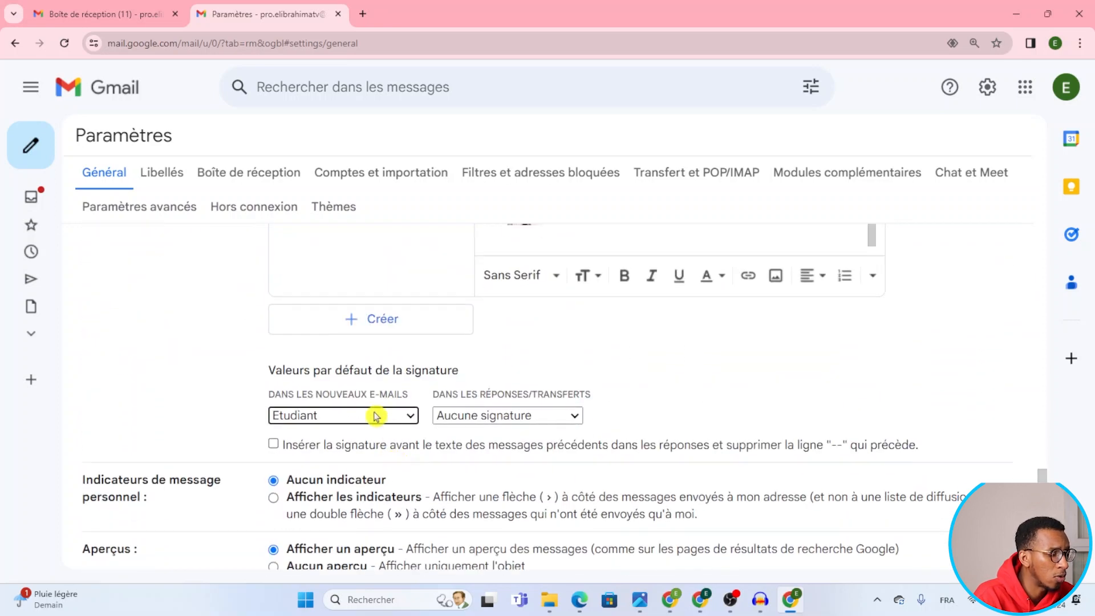
pyautogui.click(407, 416)
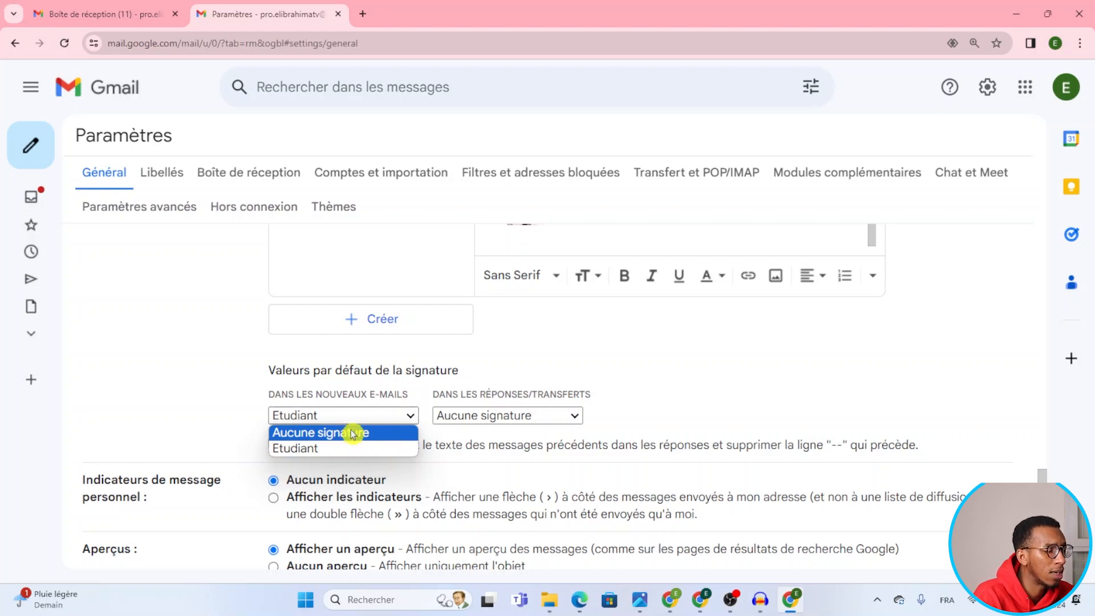
pyautogui.scroll(3, 379, 420)
pyautogui.scroll(-3, 393, 420)
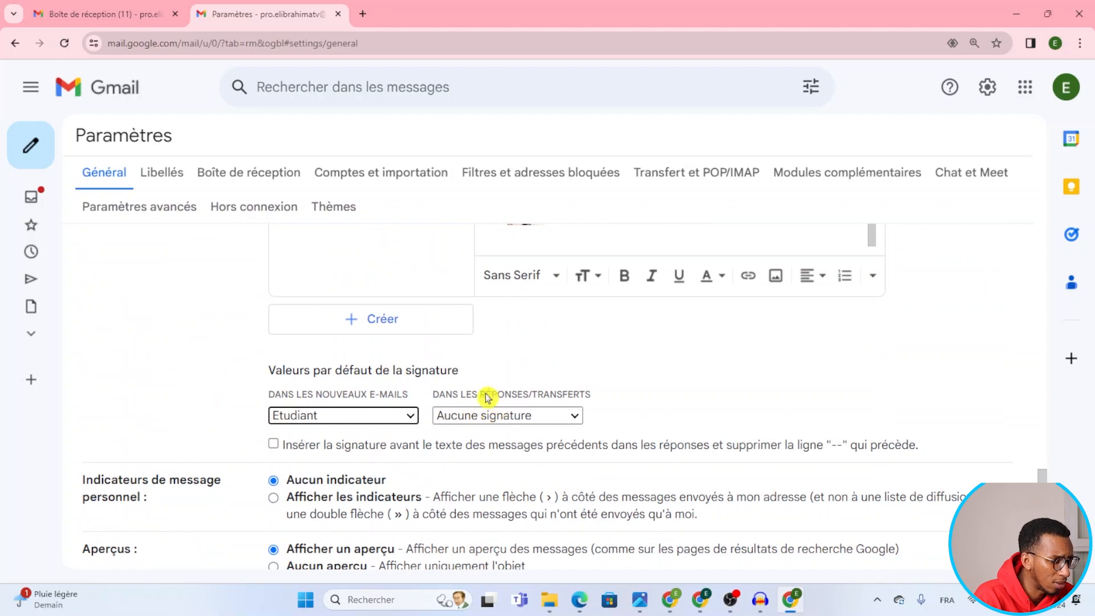
# Keep no signature for replies and forwards, and tick insert signature before quoted text.
pyautogui.click(564, 416)
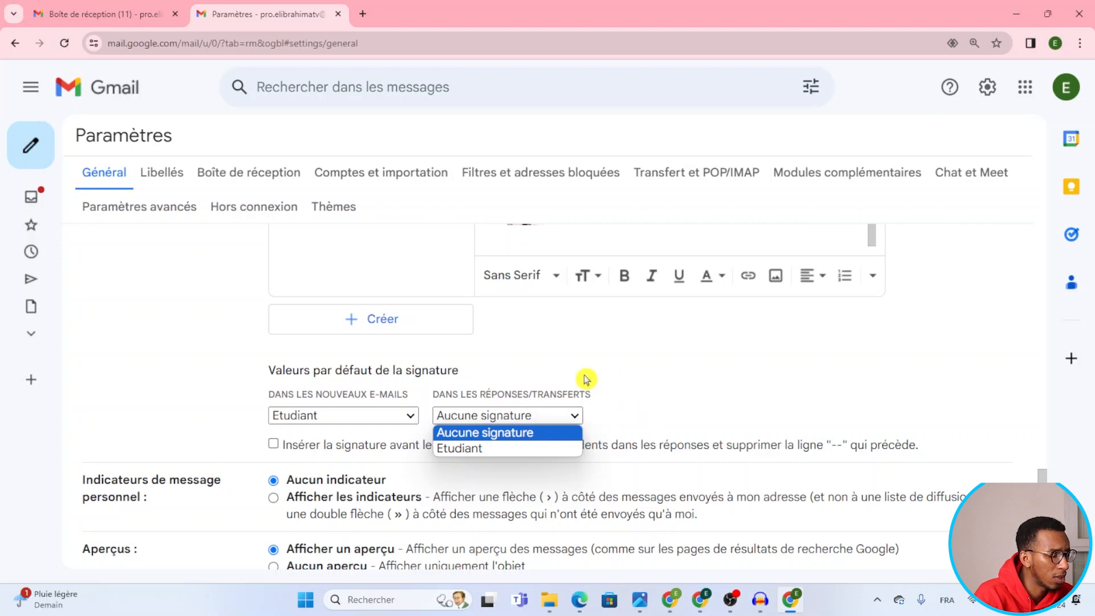
pyautogui.click(641, 416)
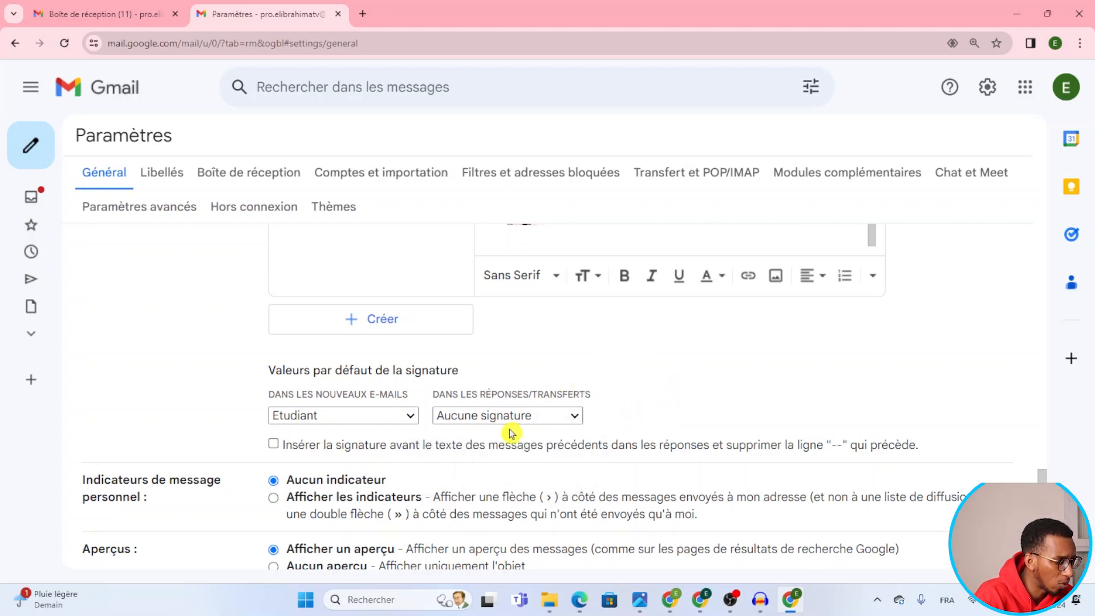
pyautogui.scroll(-3, 502, 422)
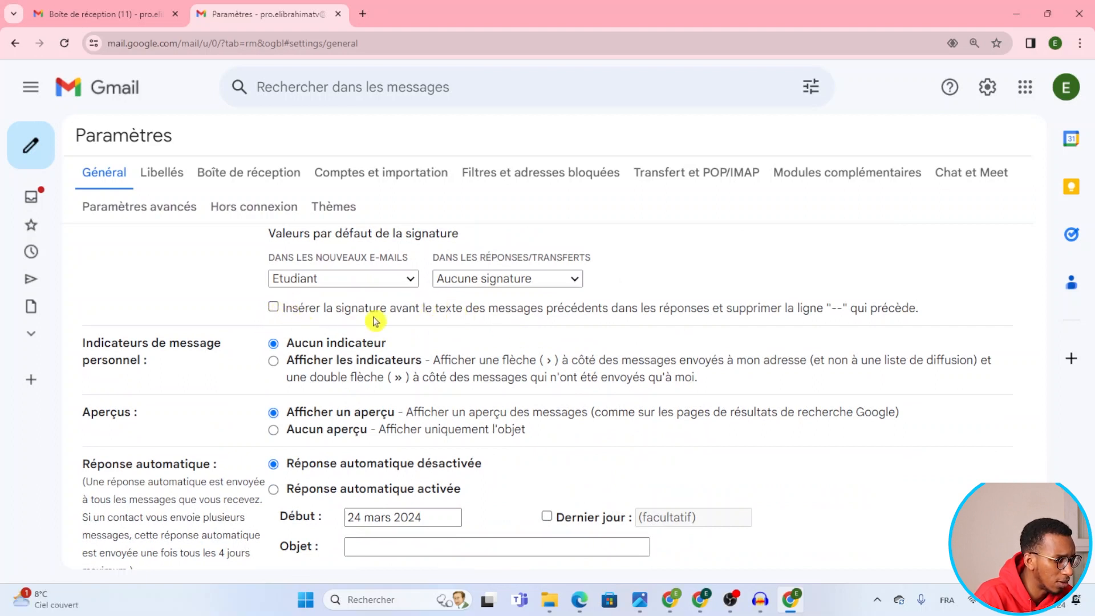
pyautogui.click(273, 307)
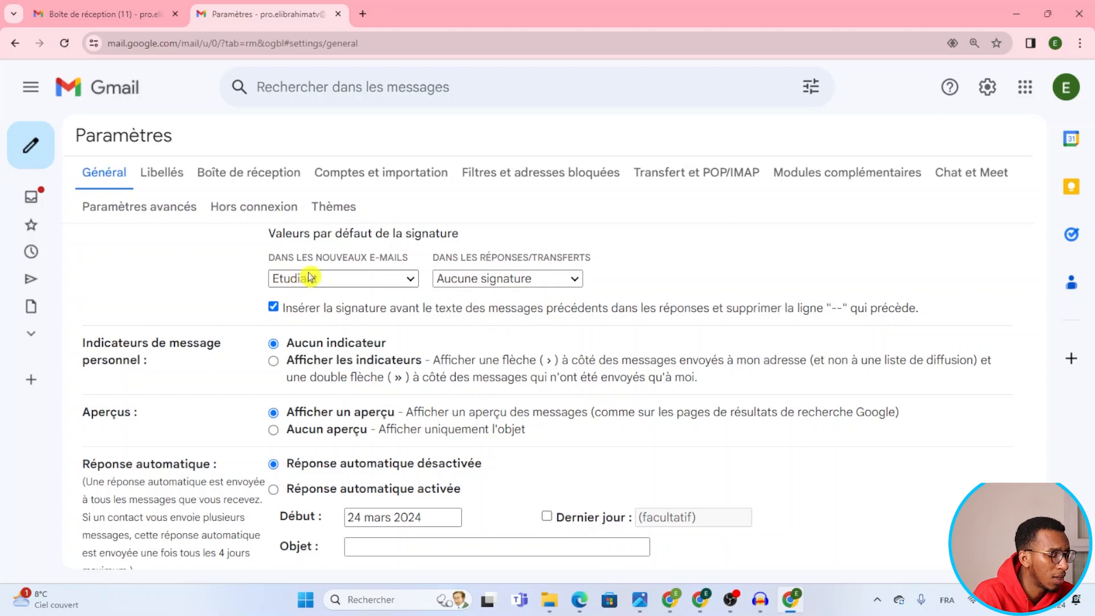
pyautogui.scroll(-5, 341, 293)
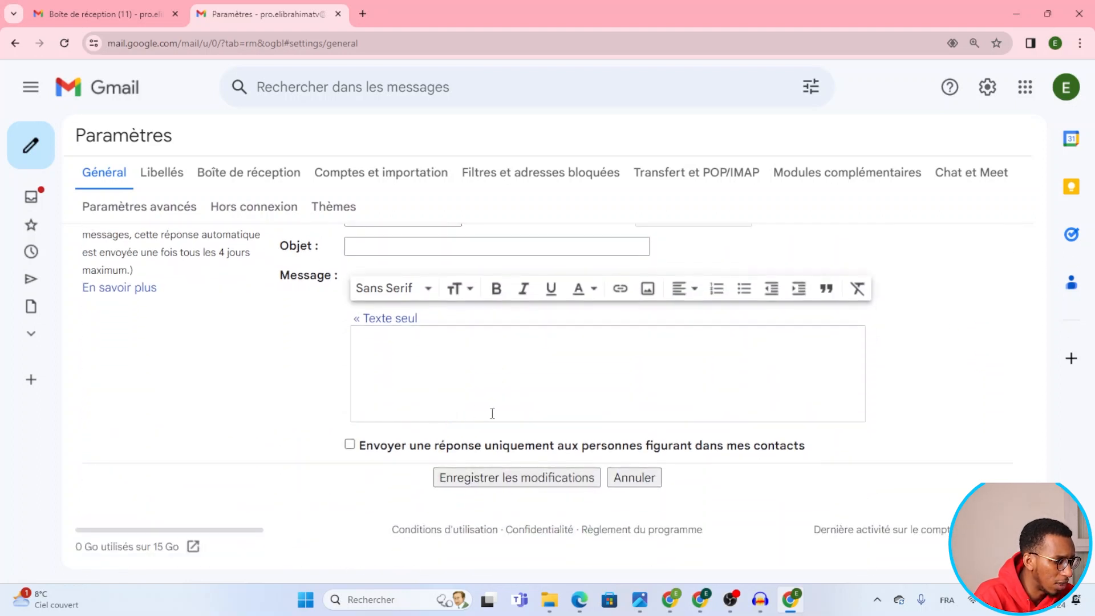
# Save the changes and start a new message to verify the Etudiant signature appears.
pyautogui.click(498, 481)
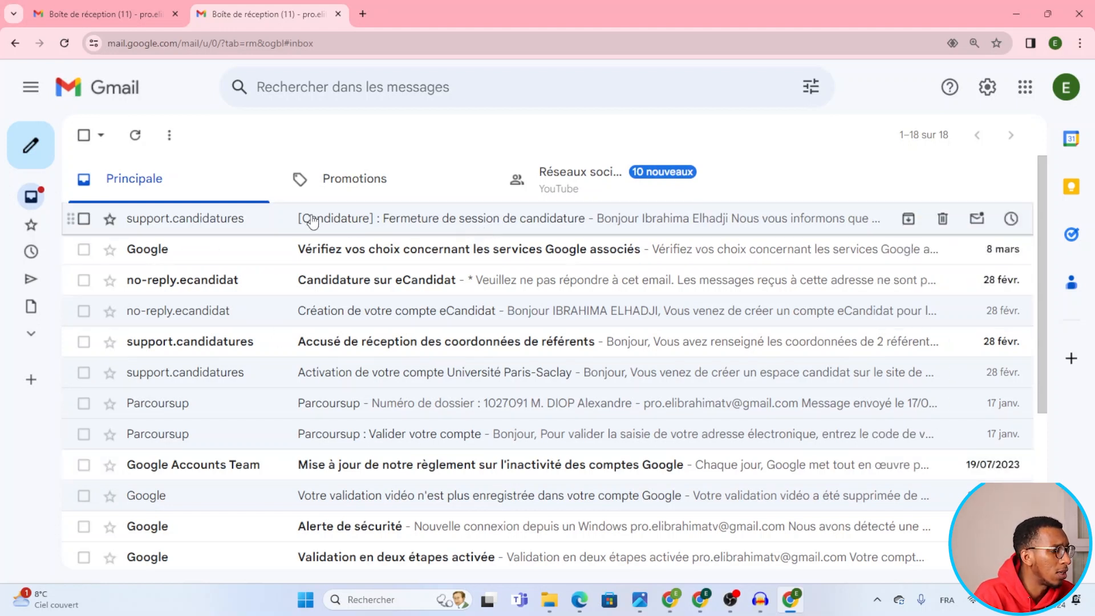
pyautogui.click(33, 150)
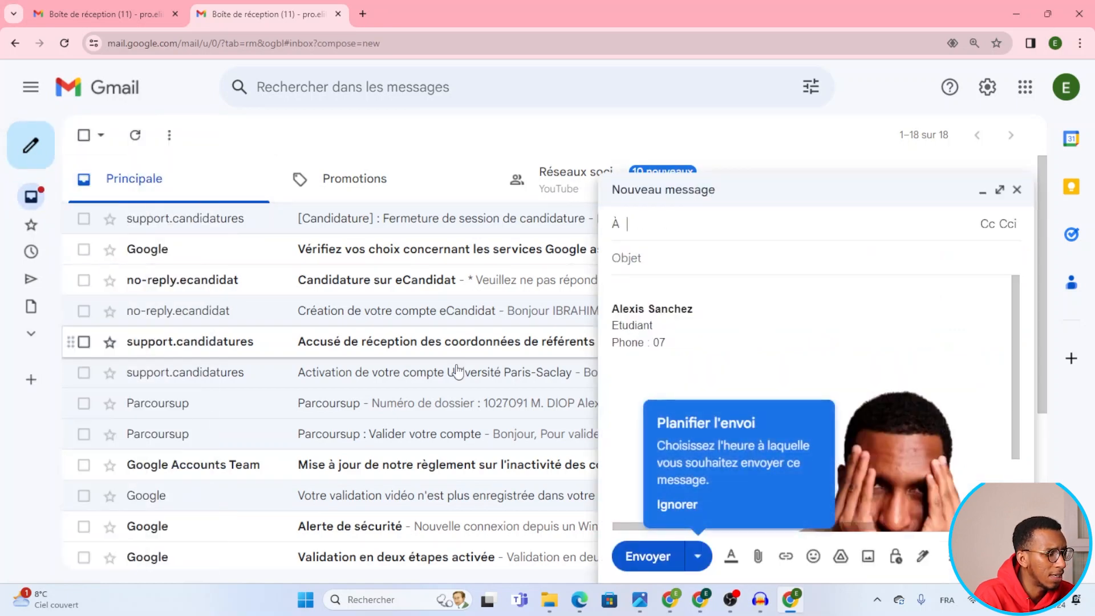
pyautogui.click(667, 298)
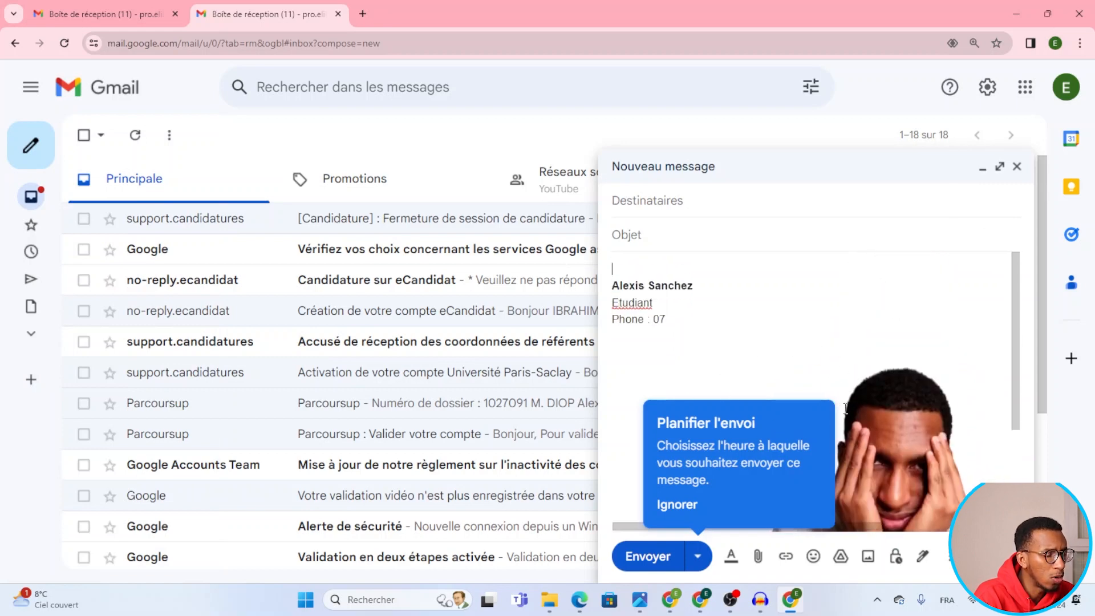
pyautogui.scroll(-2, 845, 393)
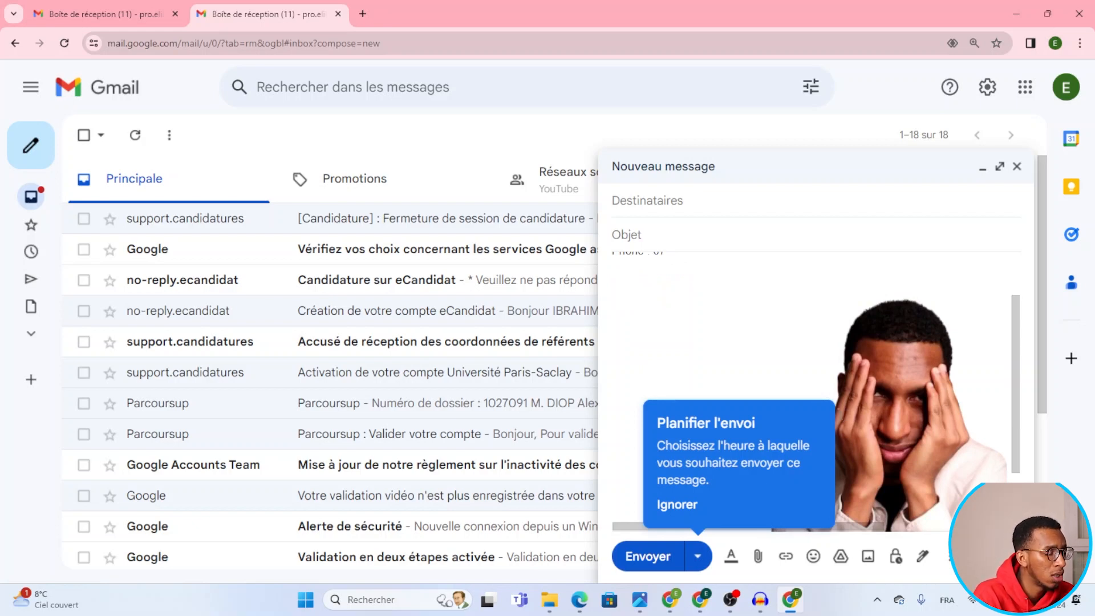
pyautogui.scroll(2, 742, 371)
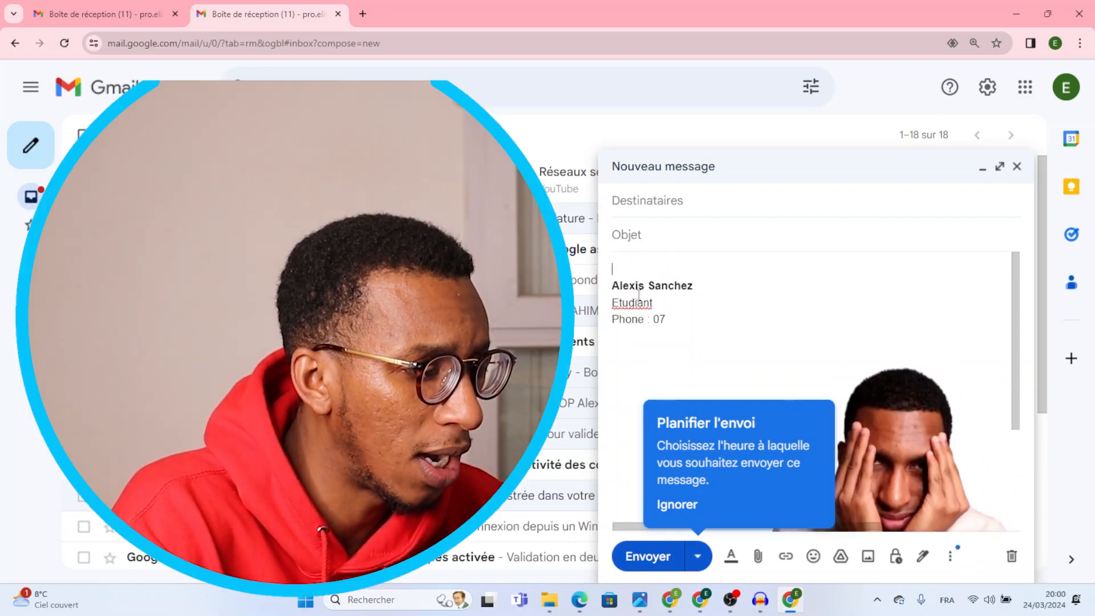